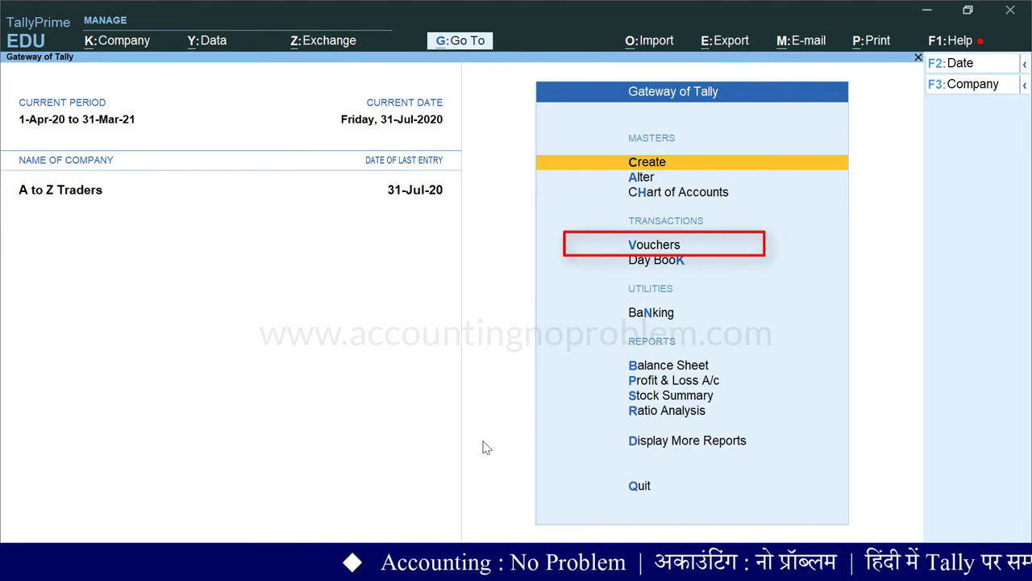
Open a new purchase voucher for A to Z Traders
key("v")
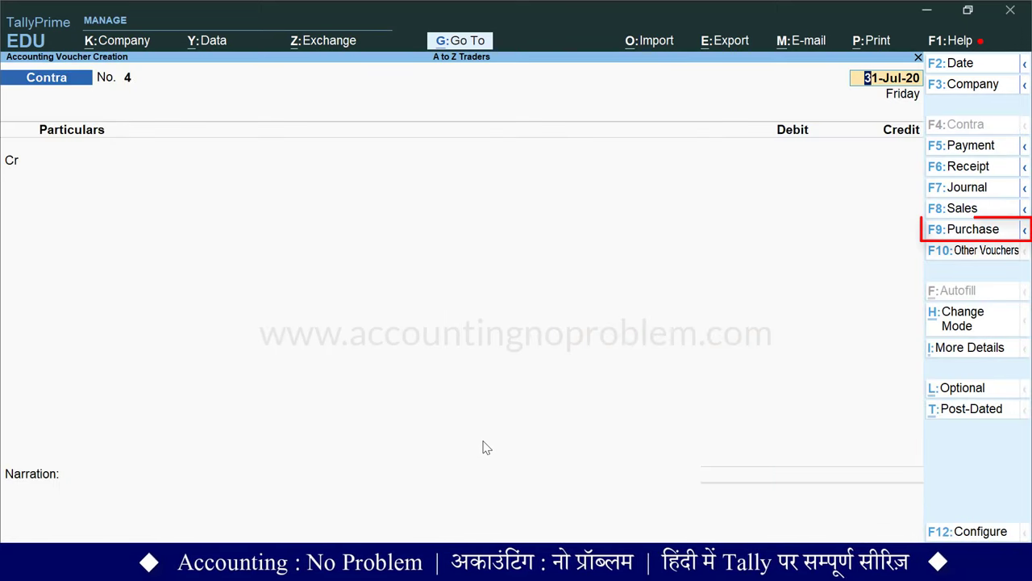
key("F9")
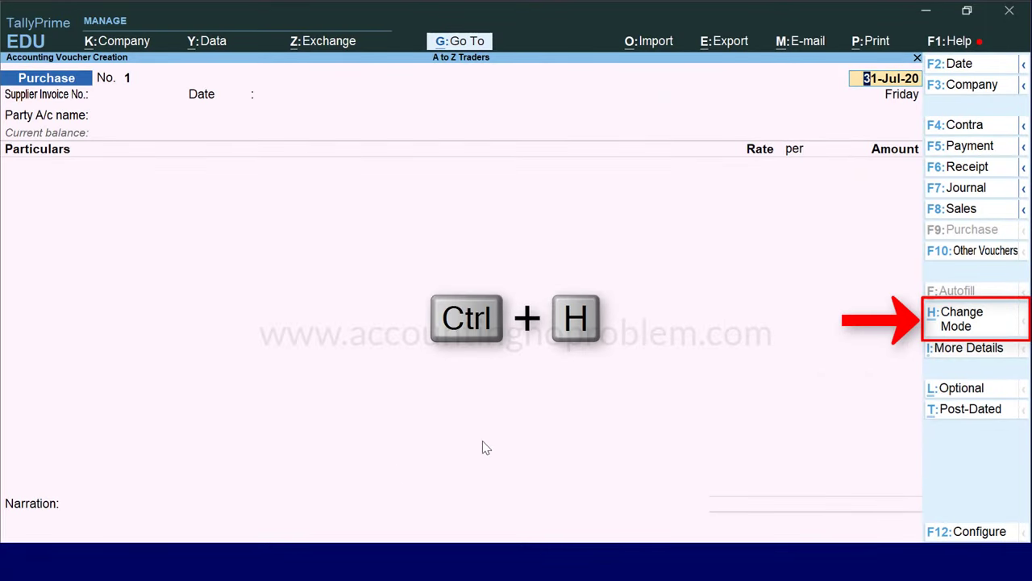
Change the purchase voucher's entry mode to As Voucher
left_click(935, 331)
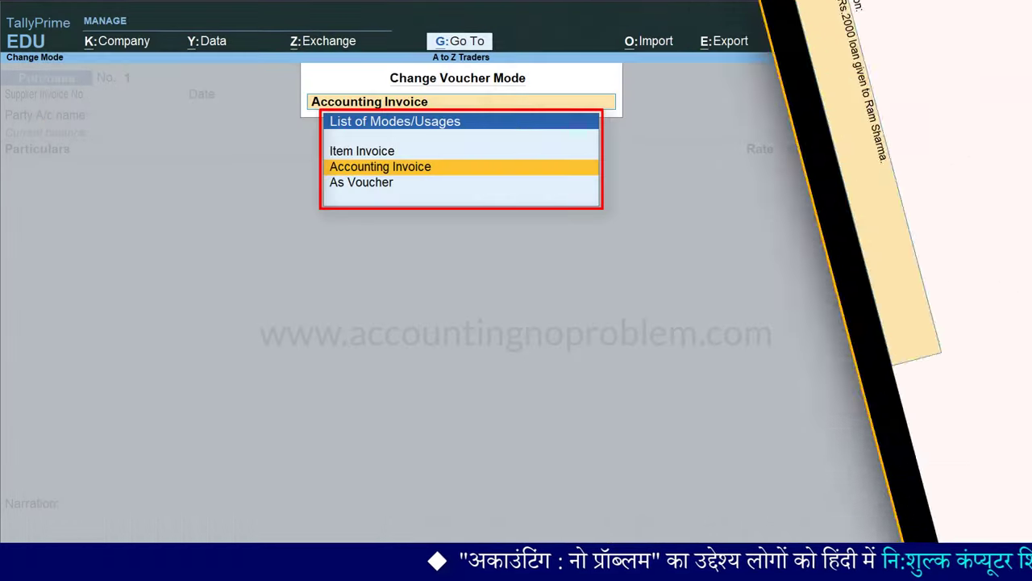
key("Down")
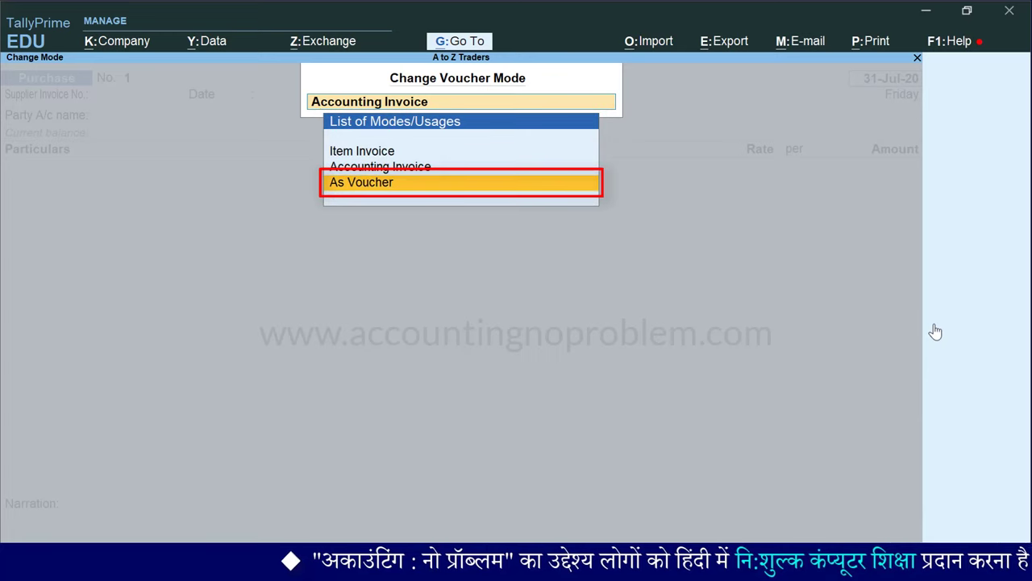
key("Return")
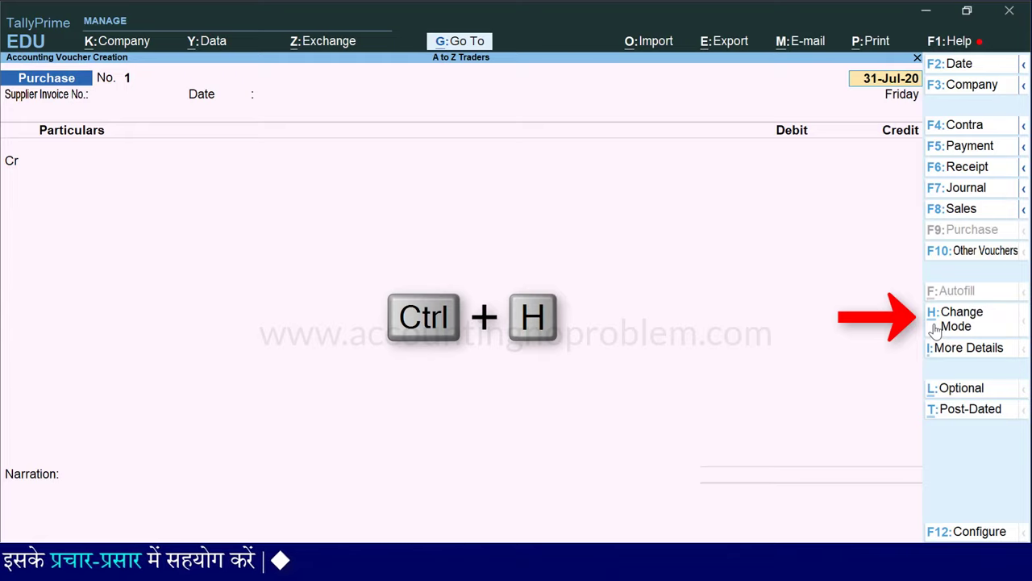
Switch the purchase voucher's entry mode to Accounting Invoice
left_click(935, 323)
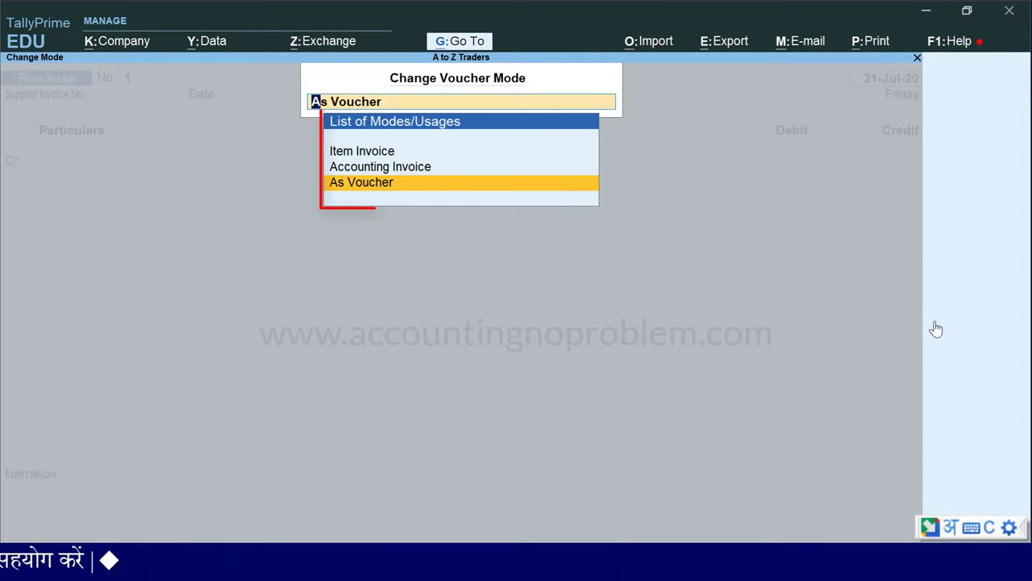
key("Up")
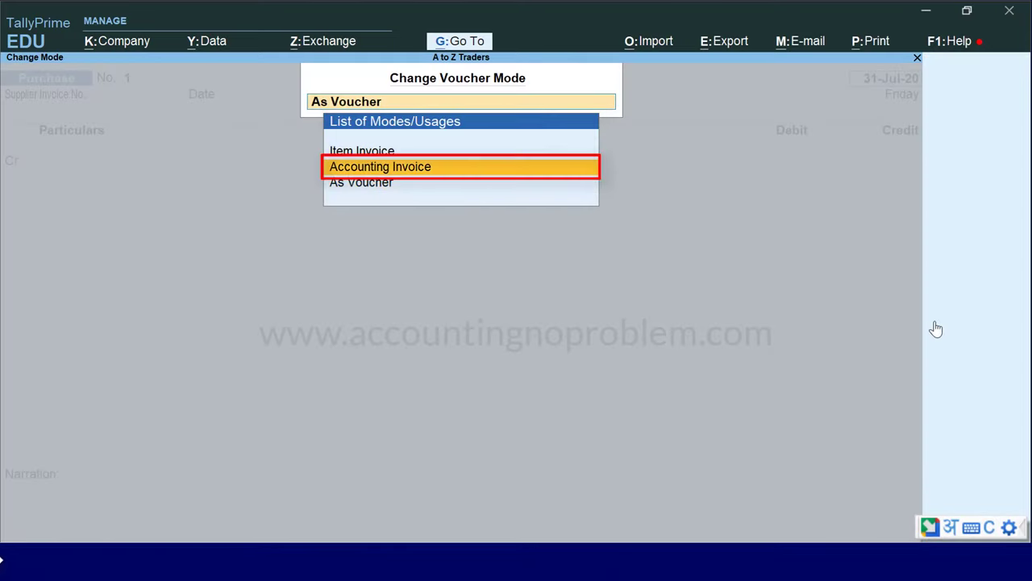
key("Return")
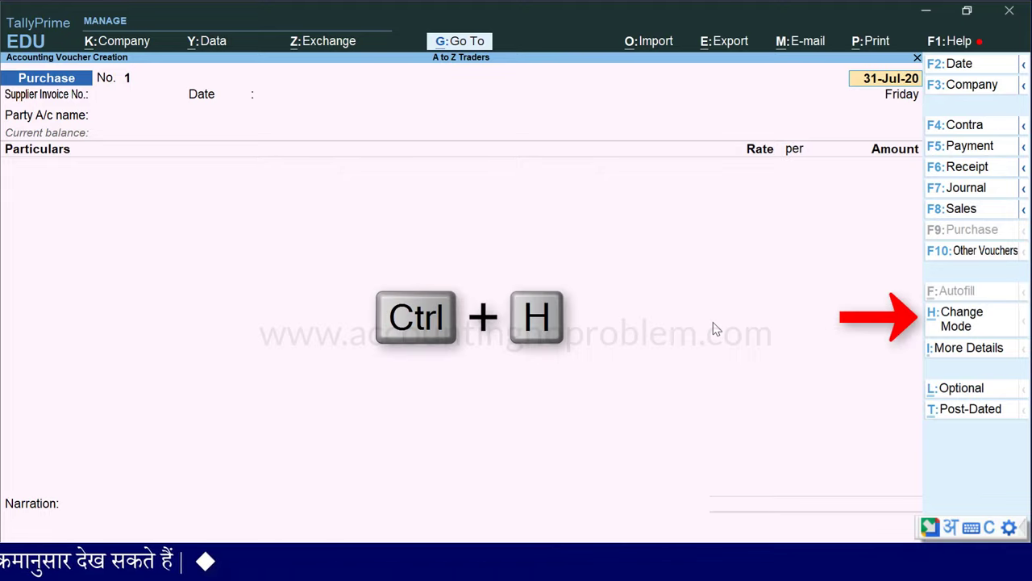
Set the purchase voucher's entry mode to Item Invoice
key("ctrl+h")
key("Up")
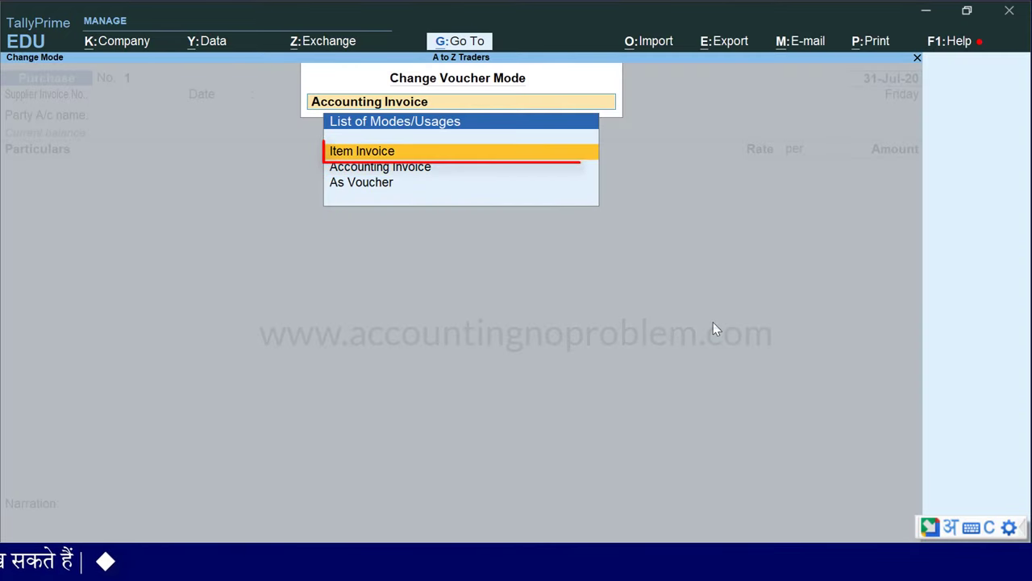
key("Return")
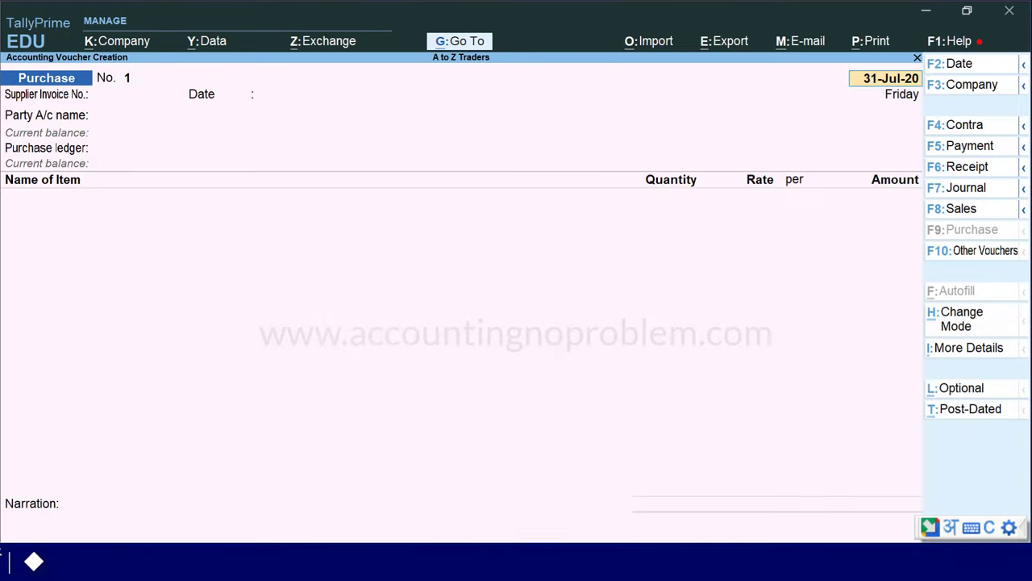
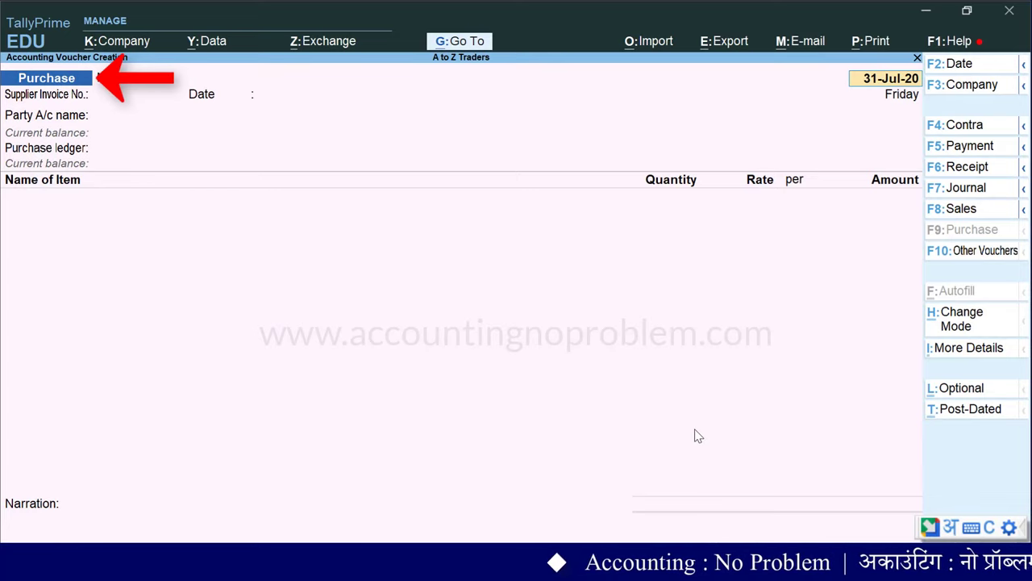
Date the purchase voucher 1-Jul-20 and enter supplier invoice number 111 with the invoice date 1-Jul-20
key("F2")
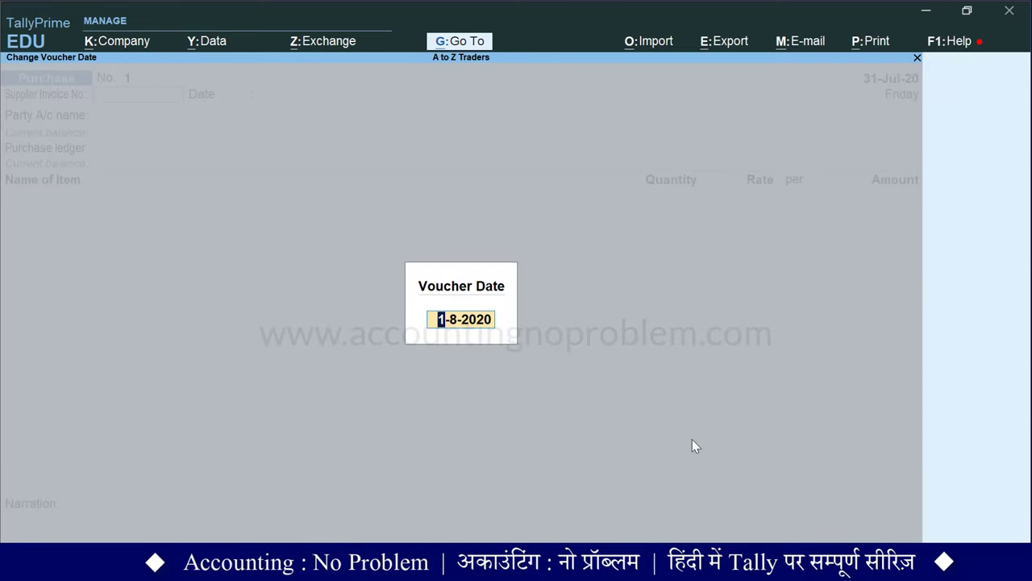
type("1.7")
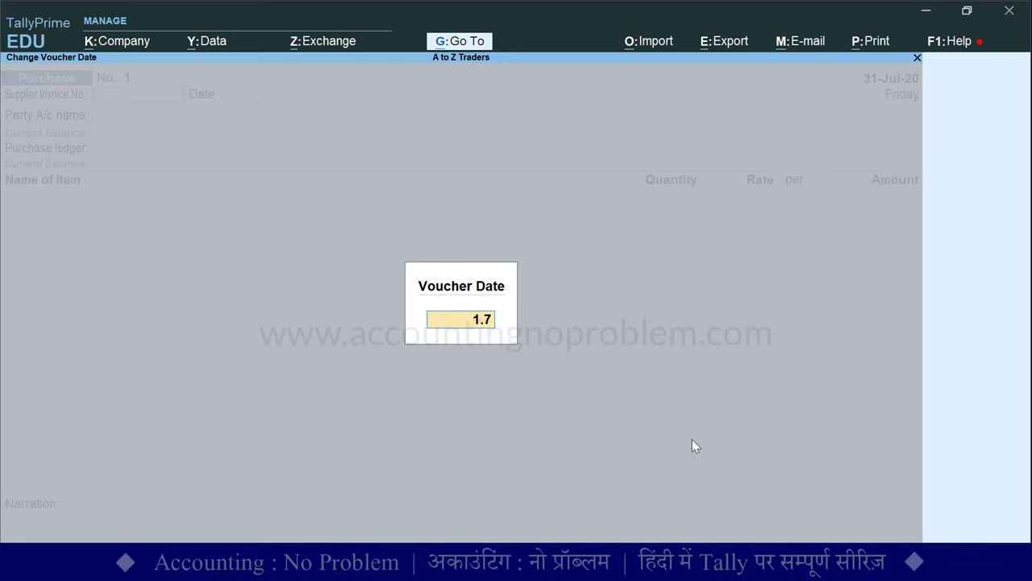
key("Return")
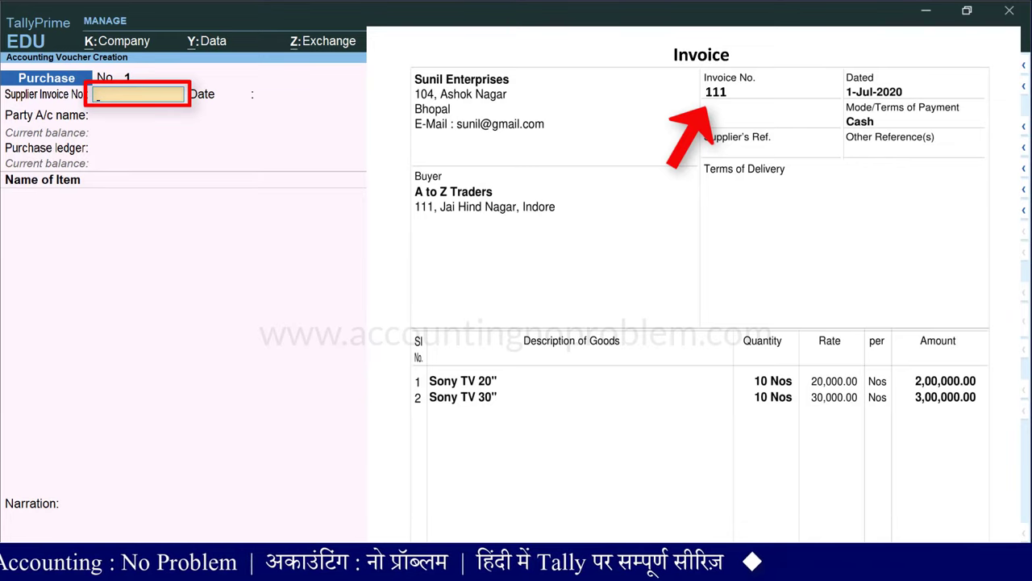
type("111")
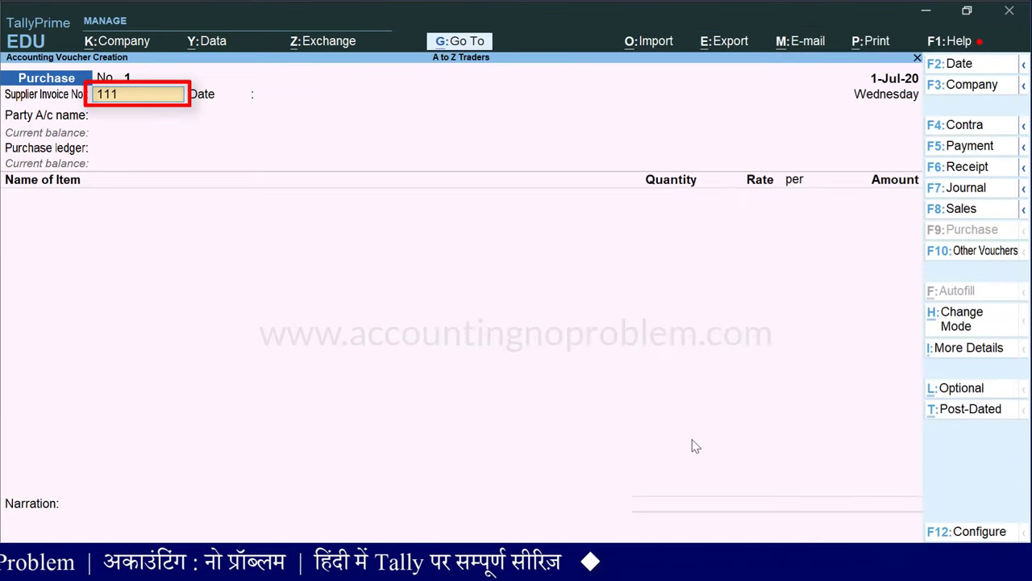
key("Return")
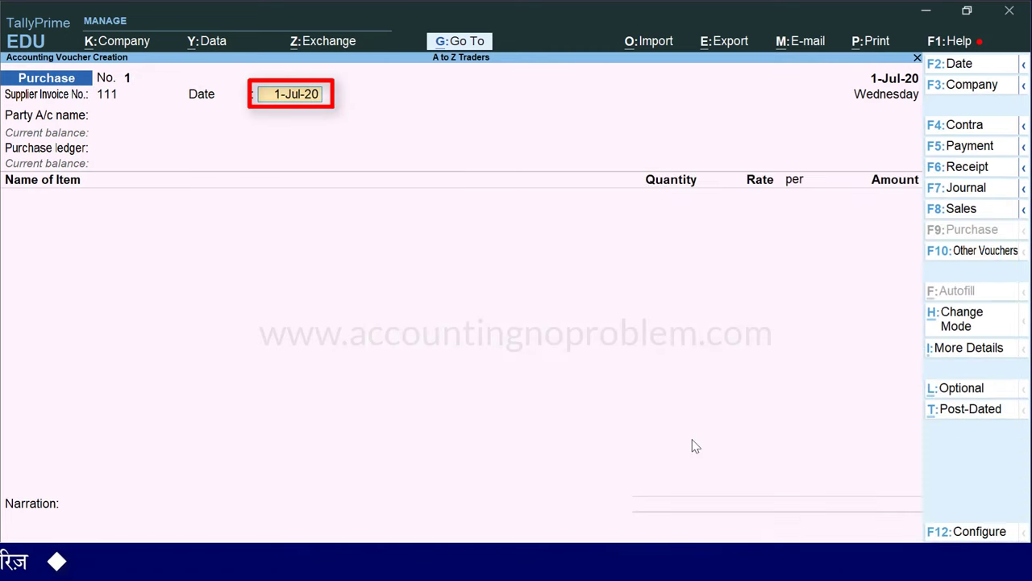
key("Return")
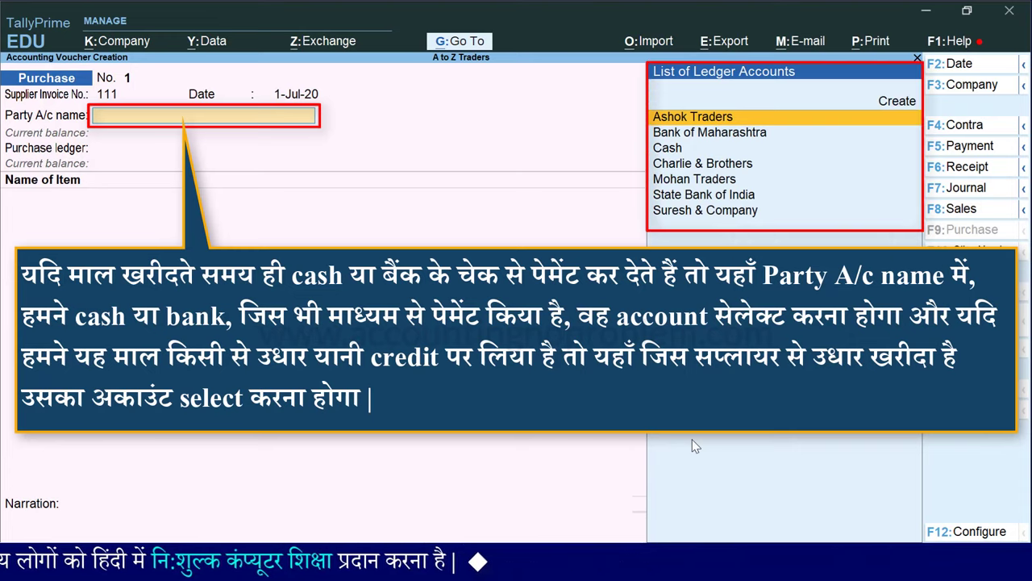
Choose Cash as the party account and leave all receipt details blank
key("Down")
key("Down")
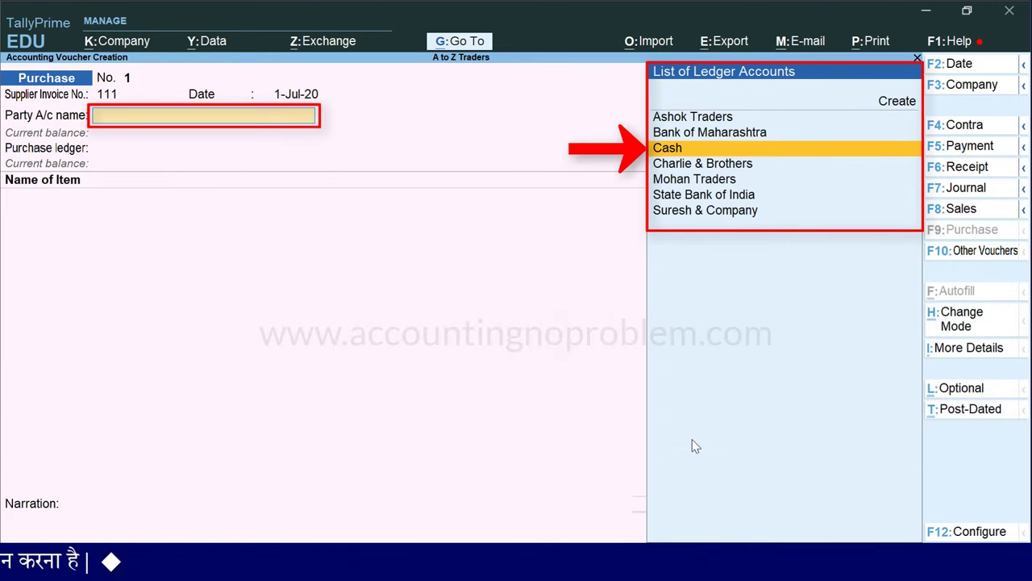
key("Return")
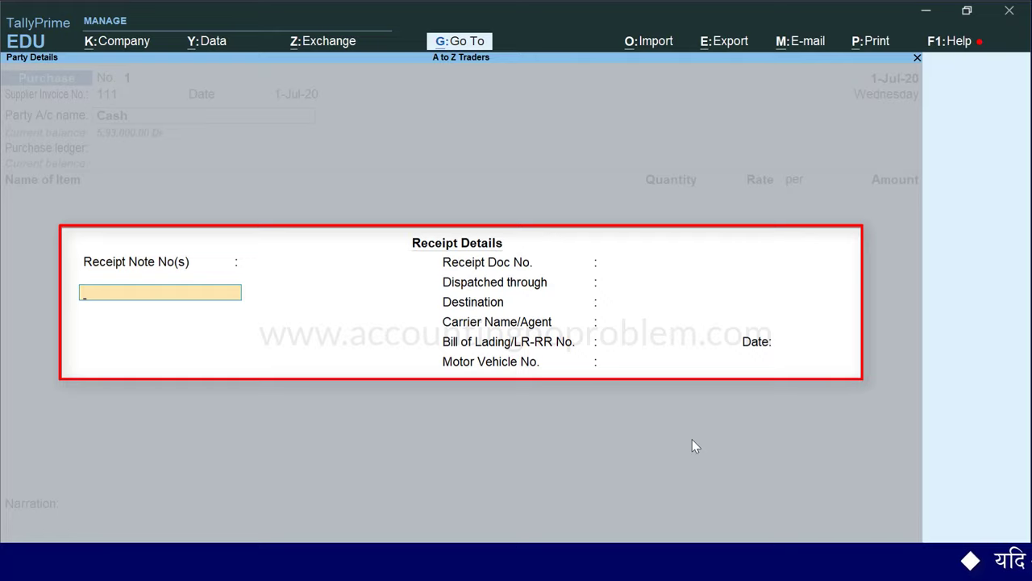
key("Return")
key("Return")
key("Return")
key("Return")
key("Return")
key("Return")
key("Return")
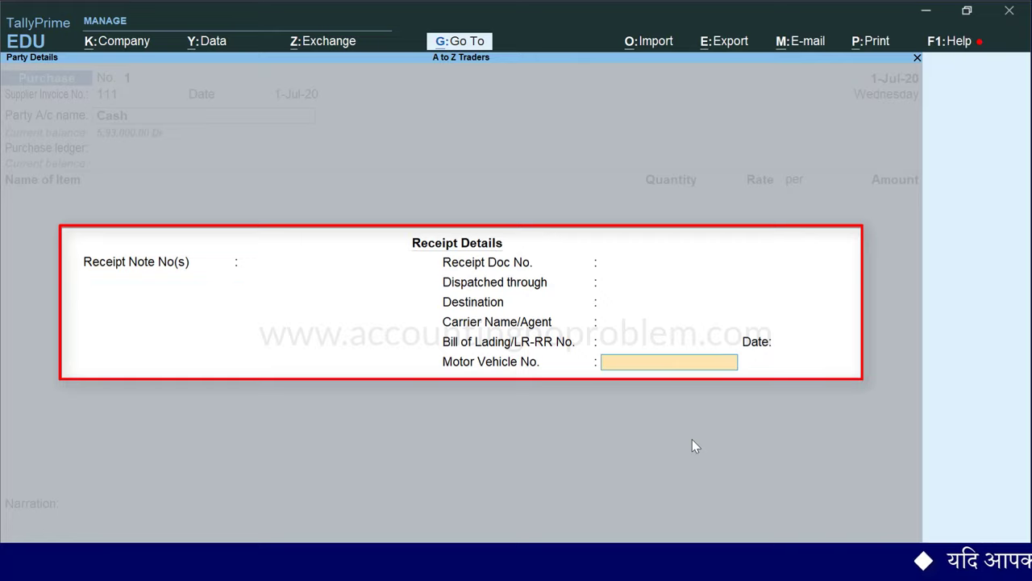
key("Return")
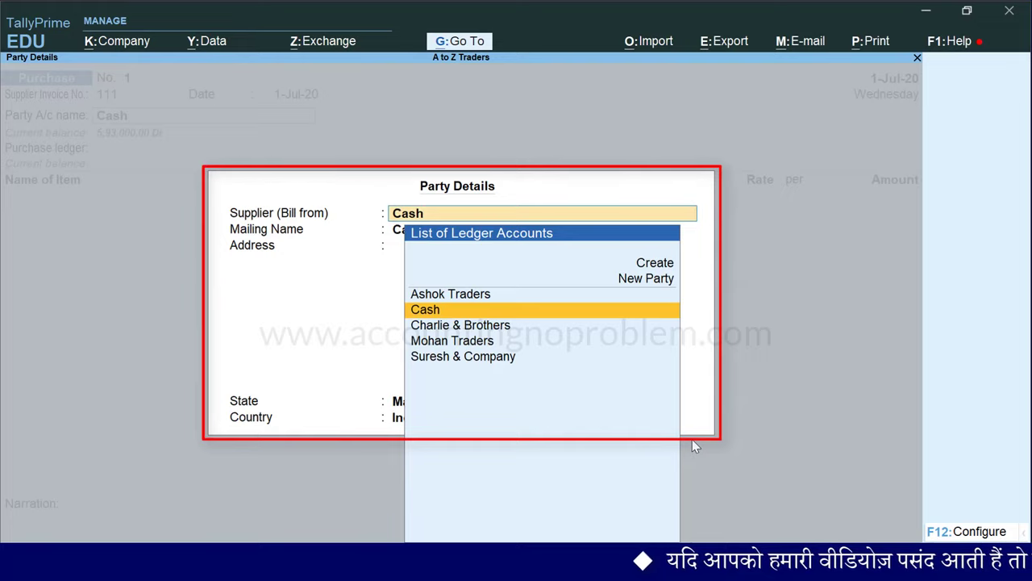
Enter Sunil Enterprises as a new supplier party with its postal address, accepting Madhya Pradesh as the state and India as the country
type("Sunil Enterprises")
key("Return")
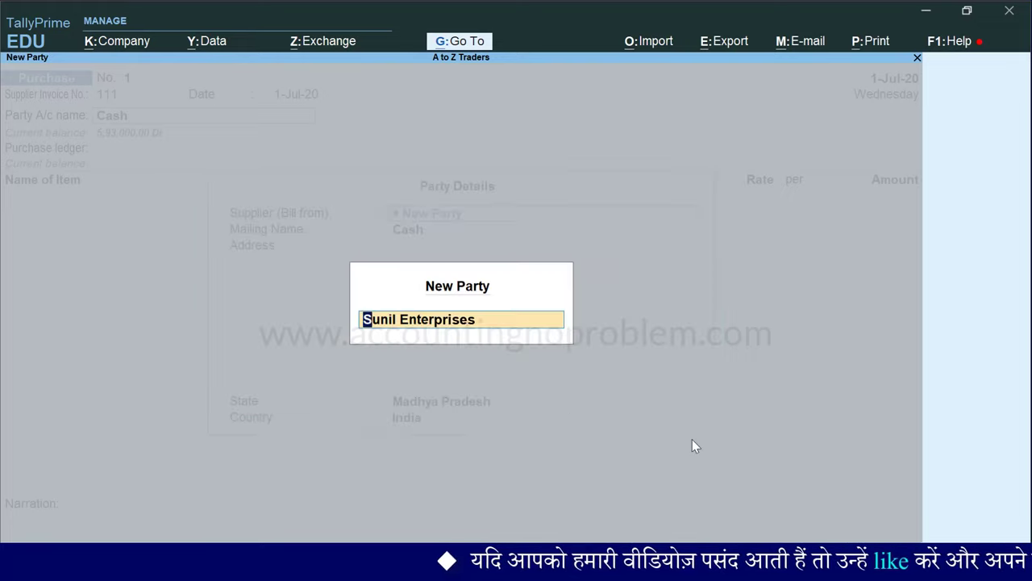
key("Return")
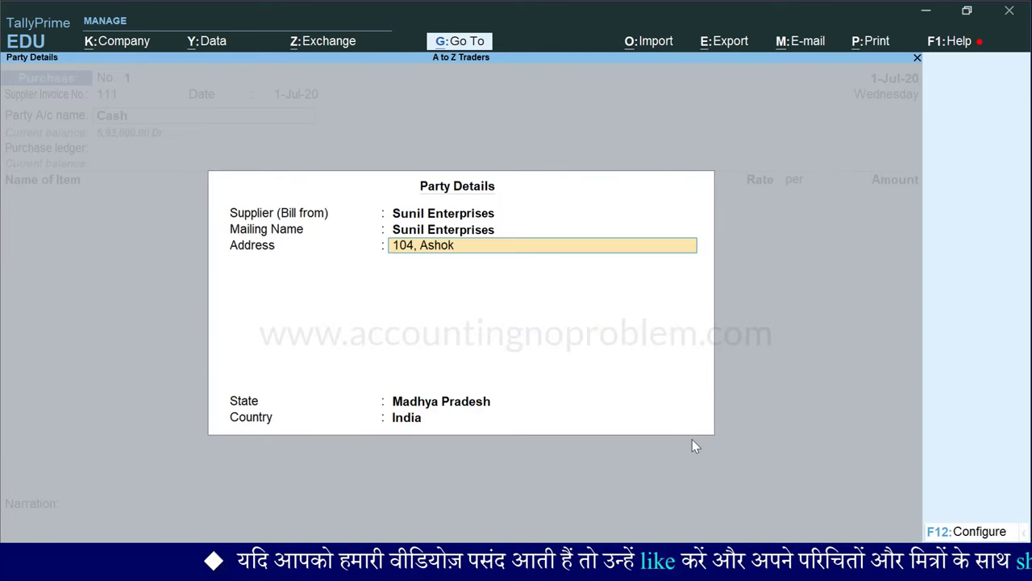
type("104, Ashok Nagar,")
key("Return")
type("Bhopal")
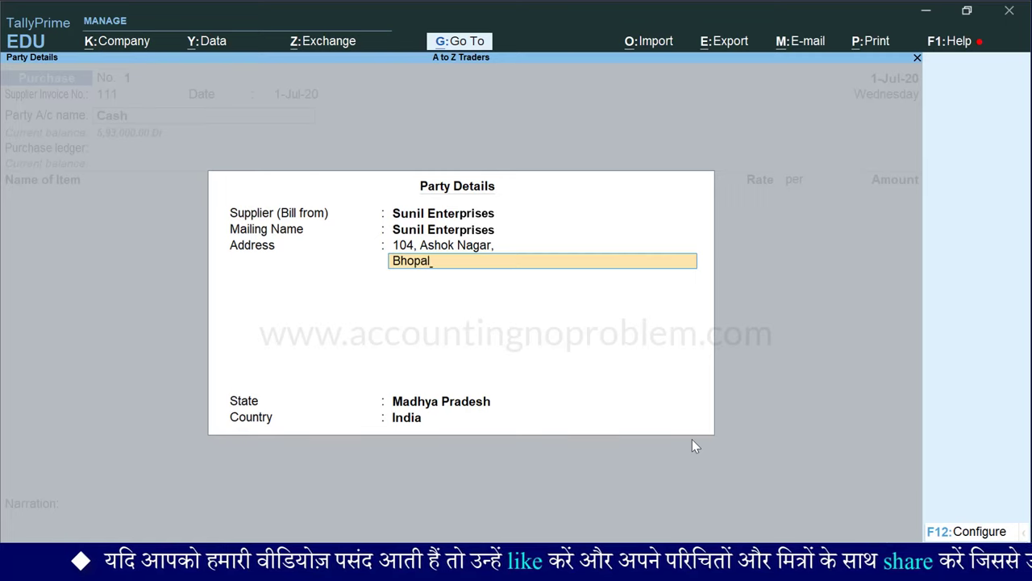
key("Return")
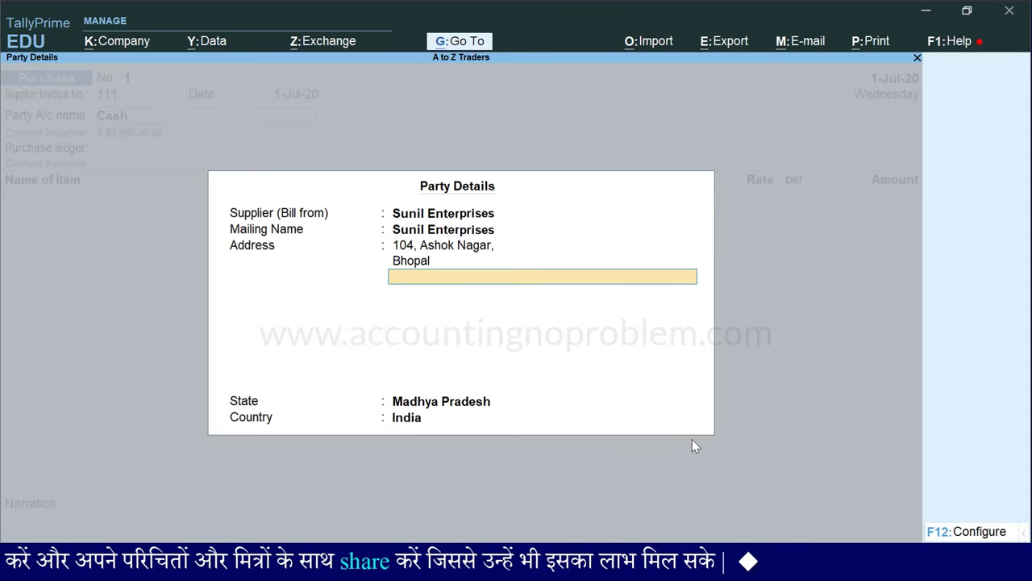
key("Return")
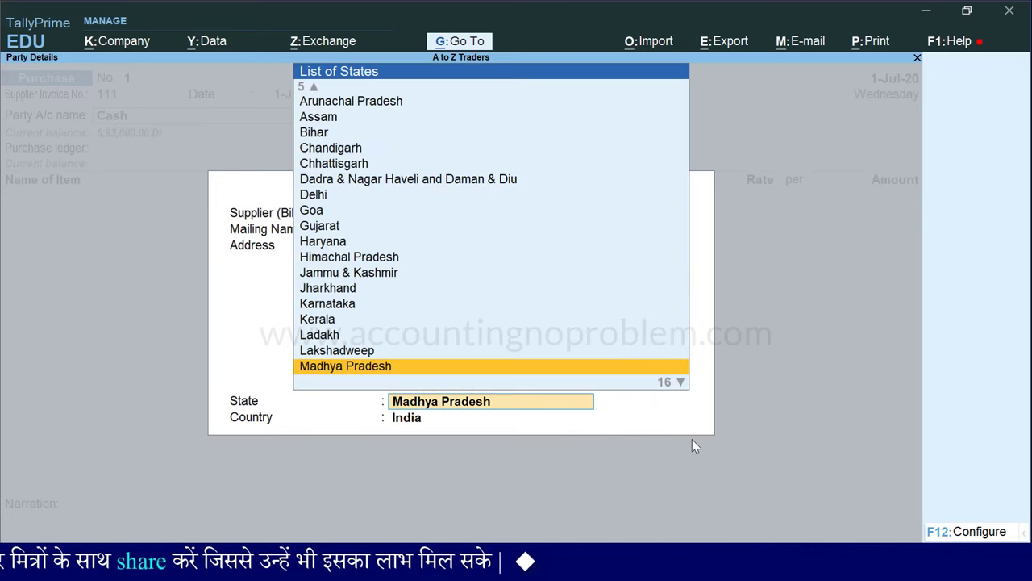
key("Return")
key("Return")
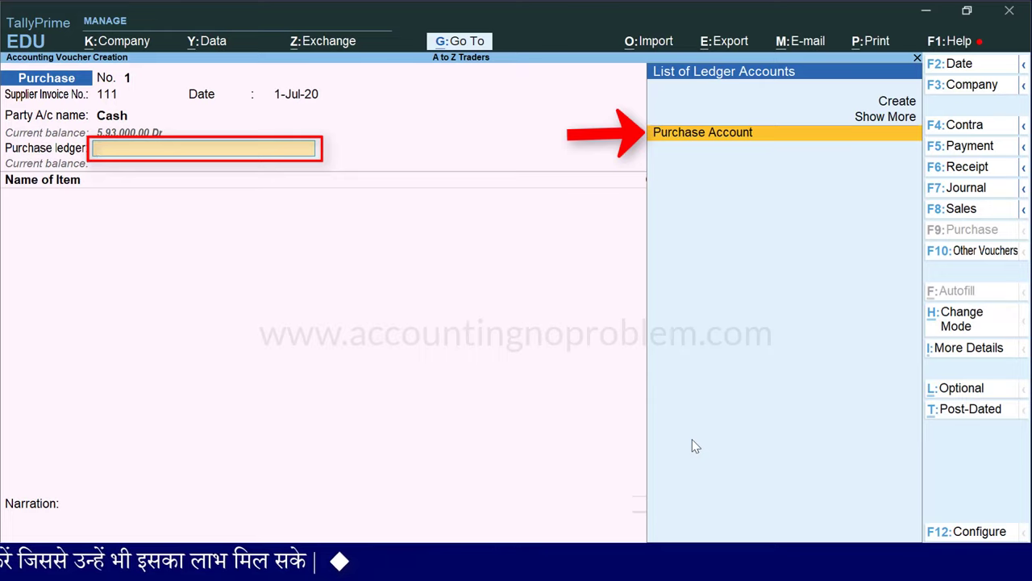
Choose Purchase Account as the purchase ledger and add the item Sony TV 20" with quantity 10 Nos at a rate of 20,000
key("Return")
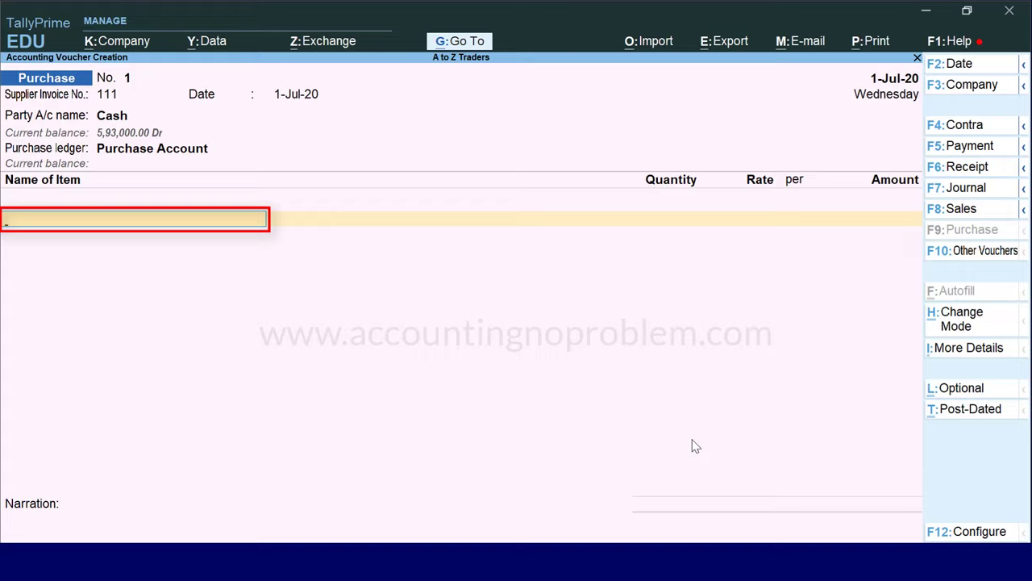
type("S")
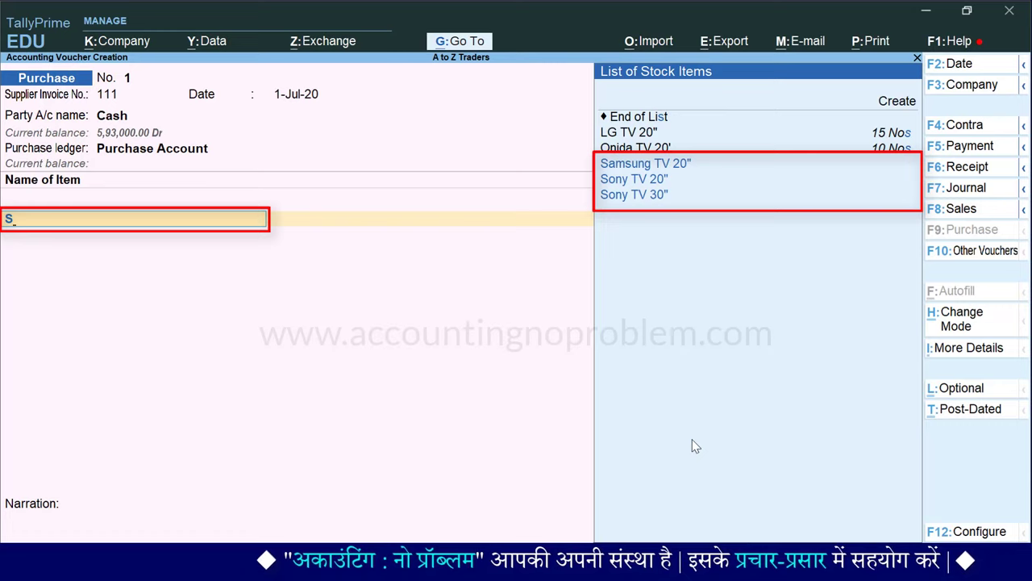
key("Down")
key("Return")
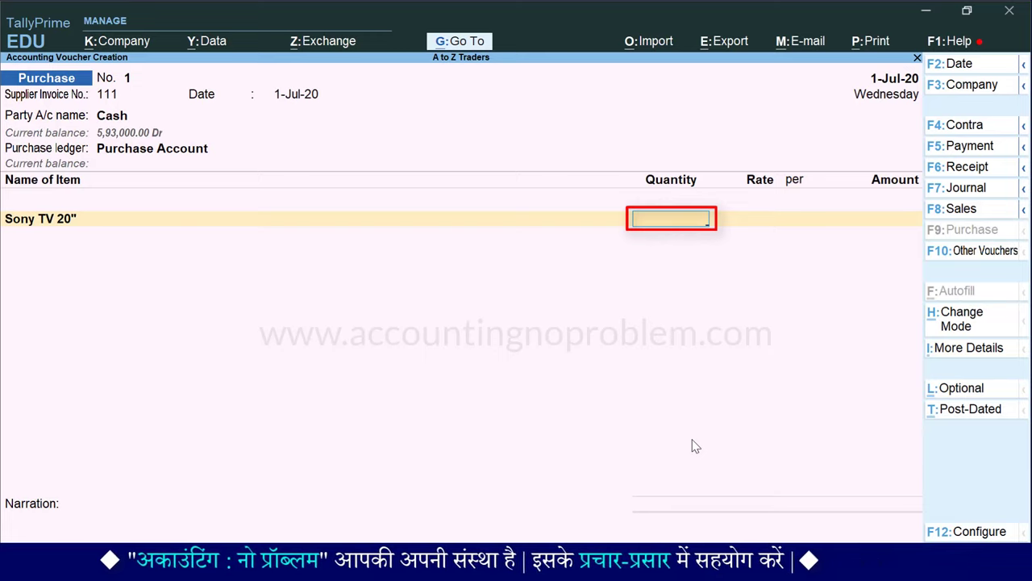
type("10")
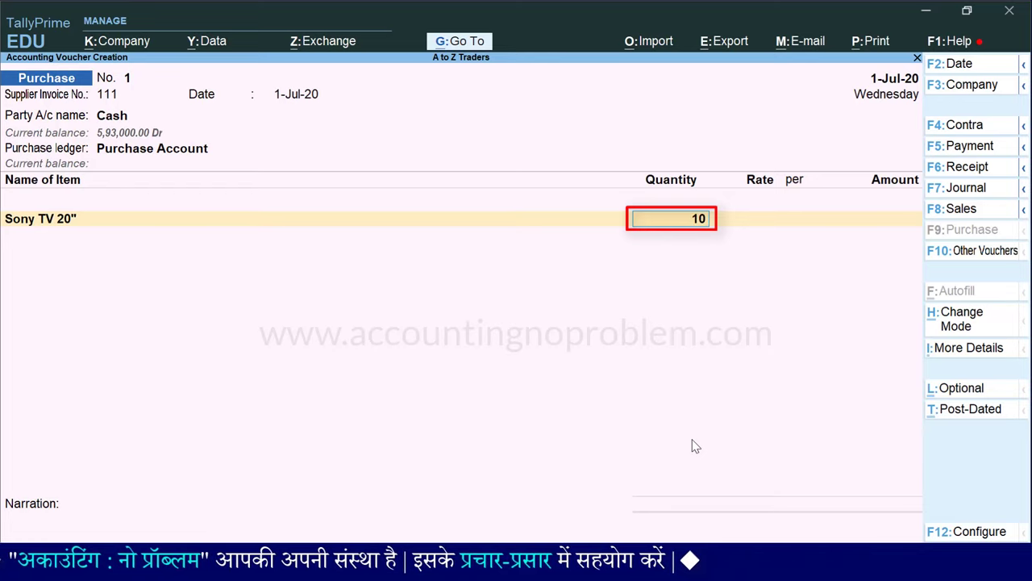
key("Return")
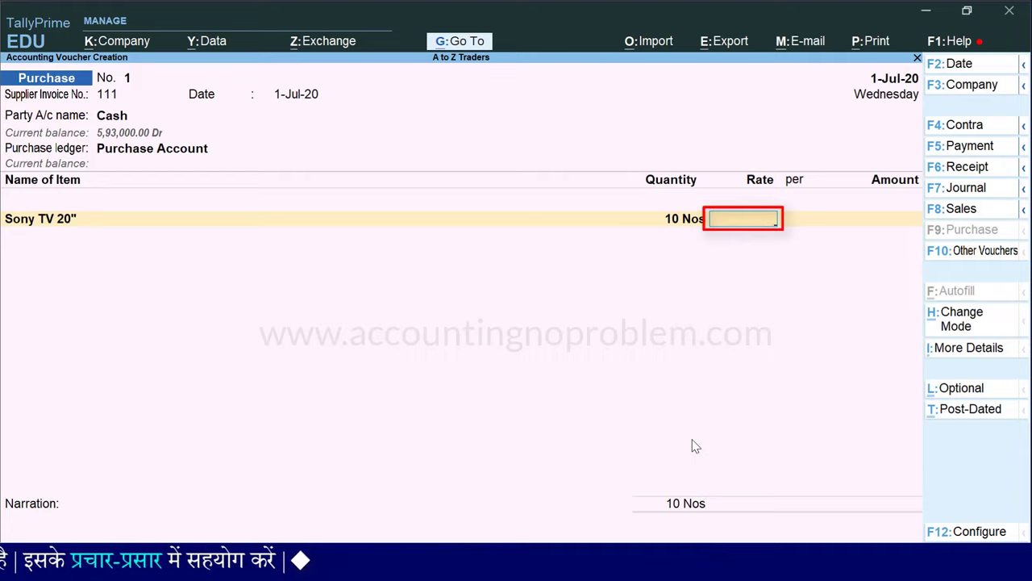
type("20000")
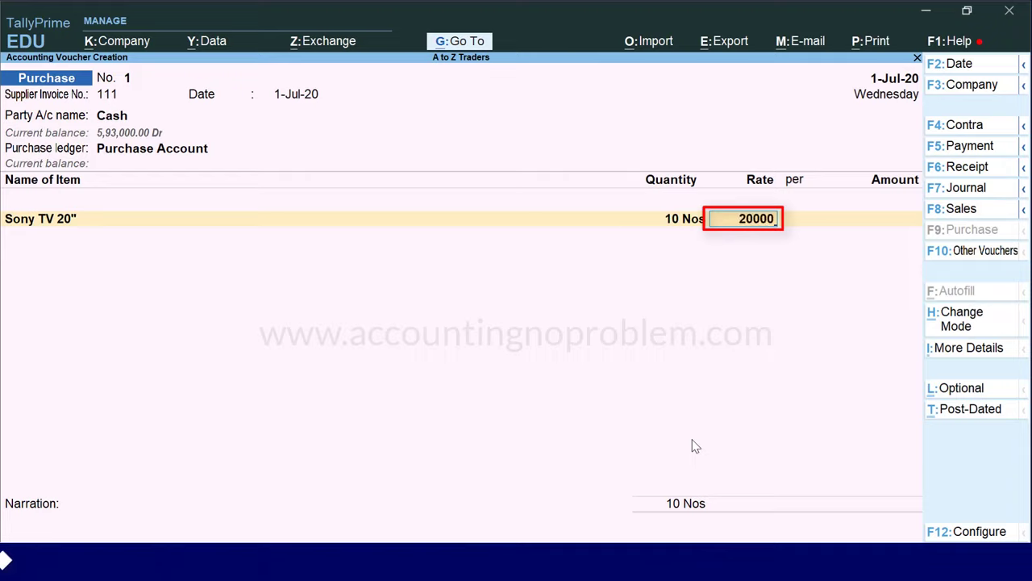
key("Return")
key("Return")
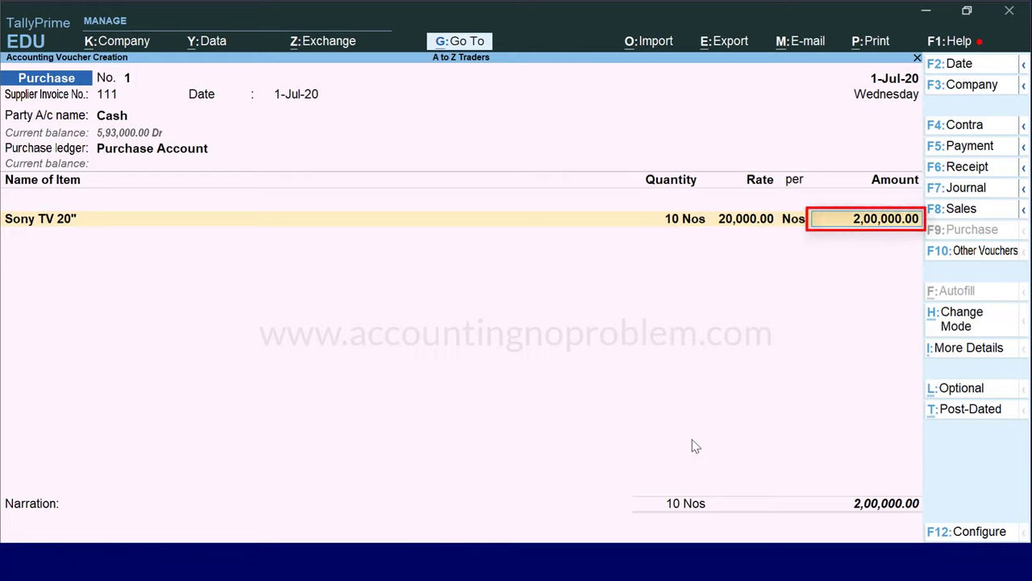
key("Return")
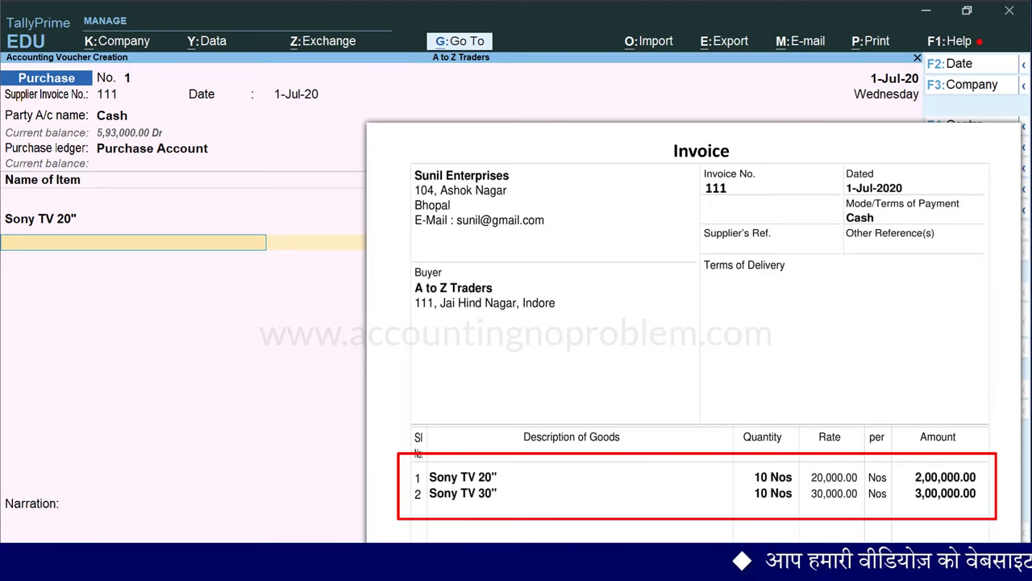
Add the item Sony TV 30" to the voucher with quantity 10 Nos at a rate of 30,000
type("S")
key("Down")
key("Down")
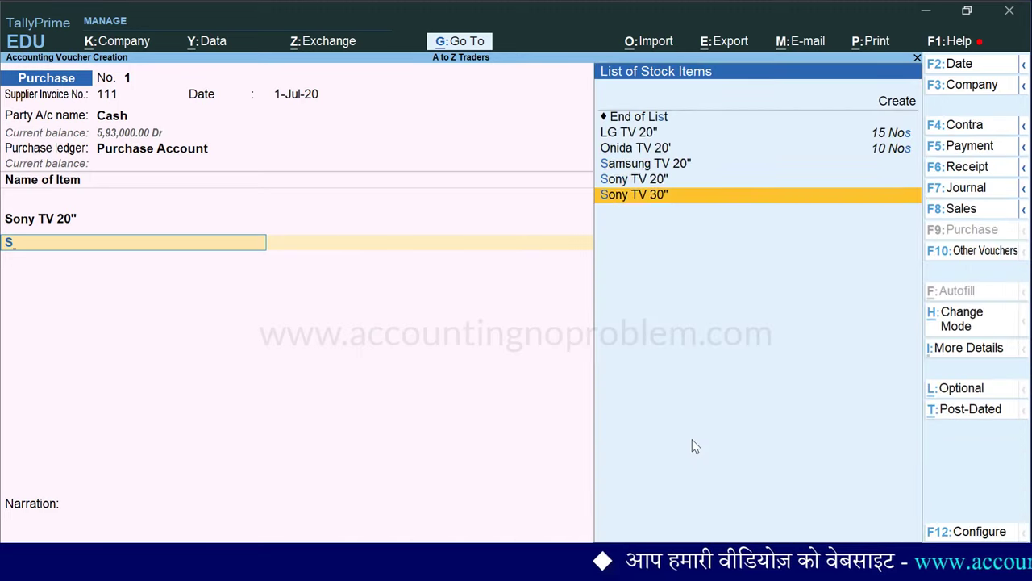
key("Return")
type("10")
key("Return")
type("30000")
key("Return")
key("Return")
key("Return")
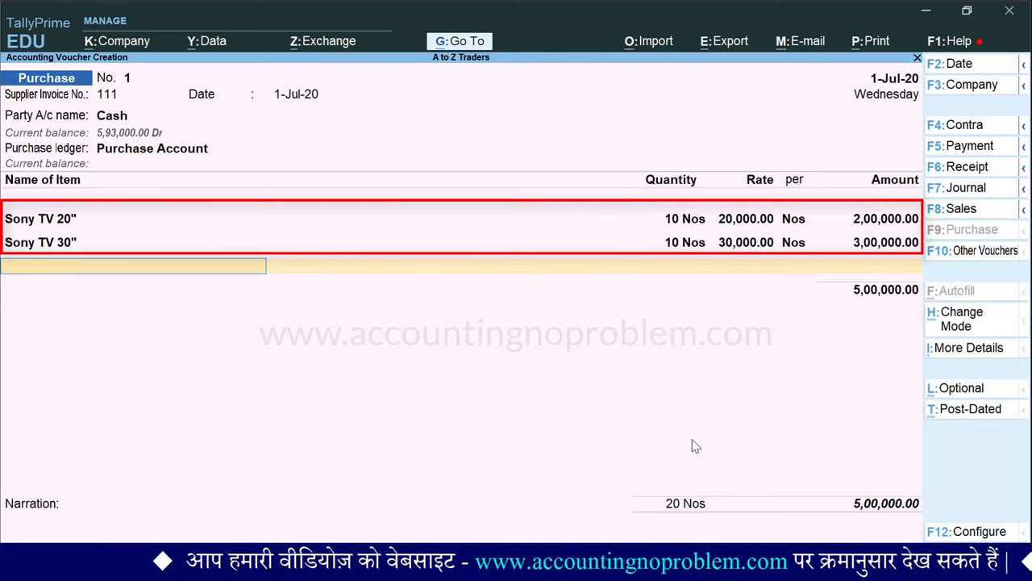
End the item and ledger lists, enter the narration "Being goods purchased from M/s Sunil Enterprises in cash." and save the voucher
key("Return")
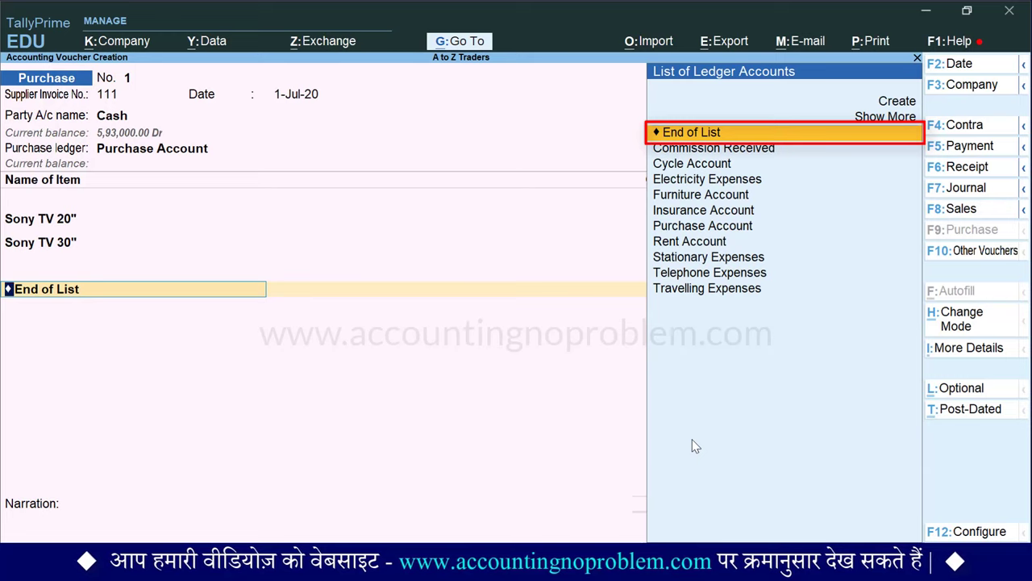
key("Return")
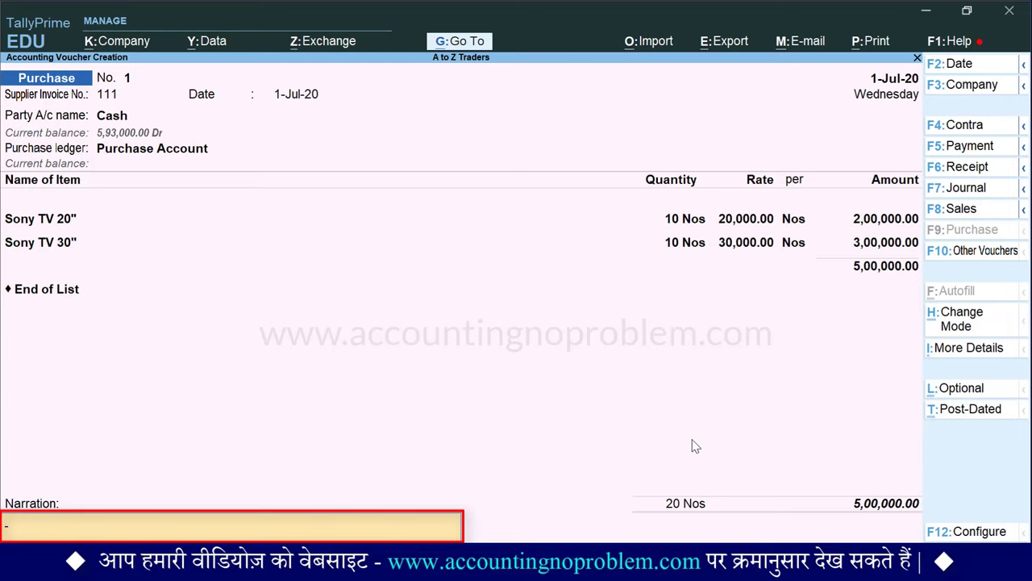
type("Being goods purchased from M/s Sunil  Enterprises in cash.")
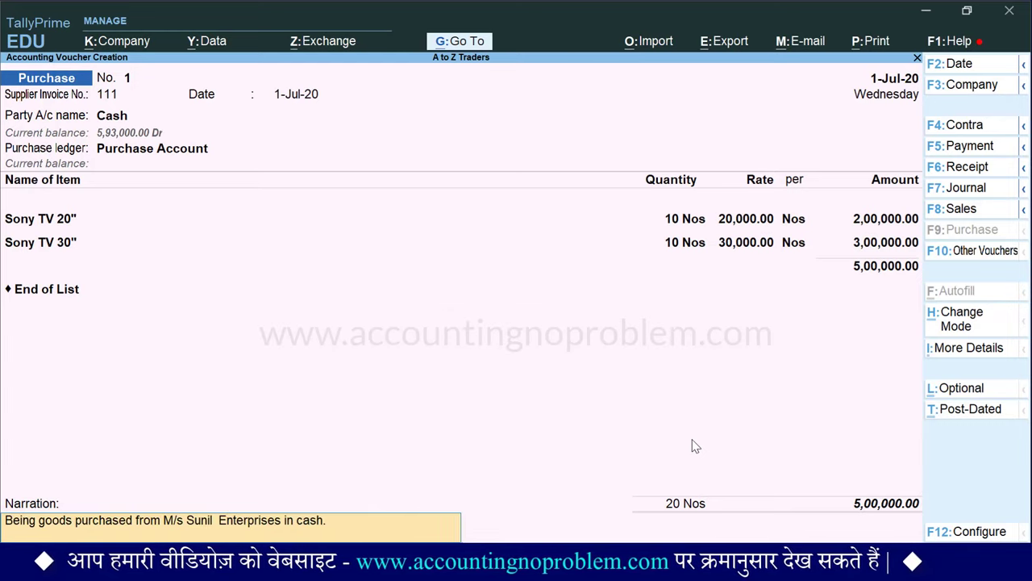
key("Return")
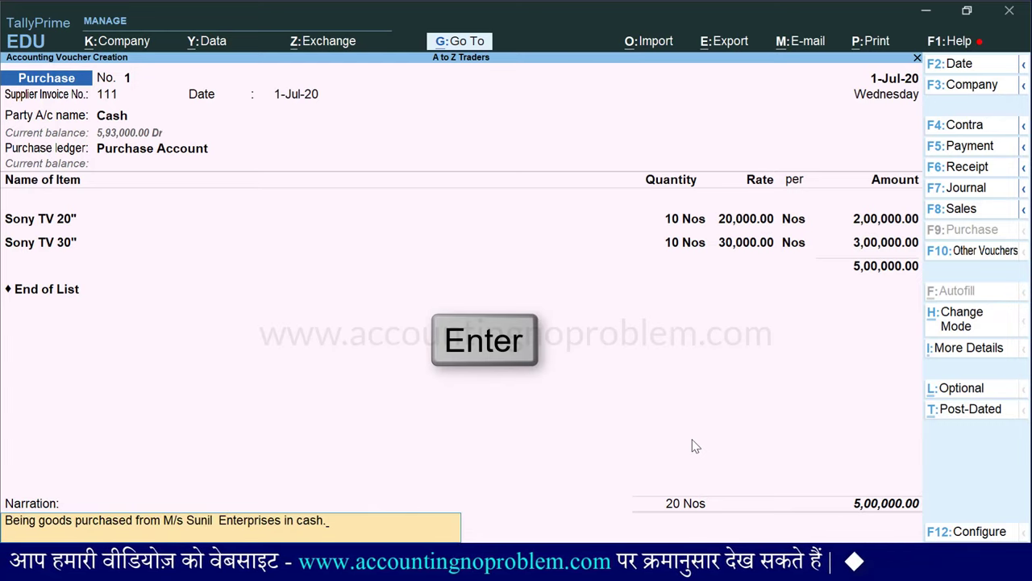
key("Return")
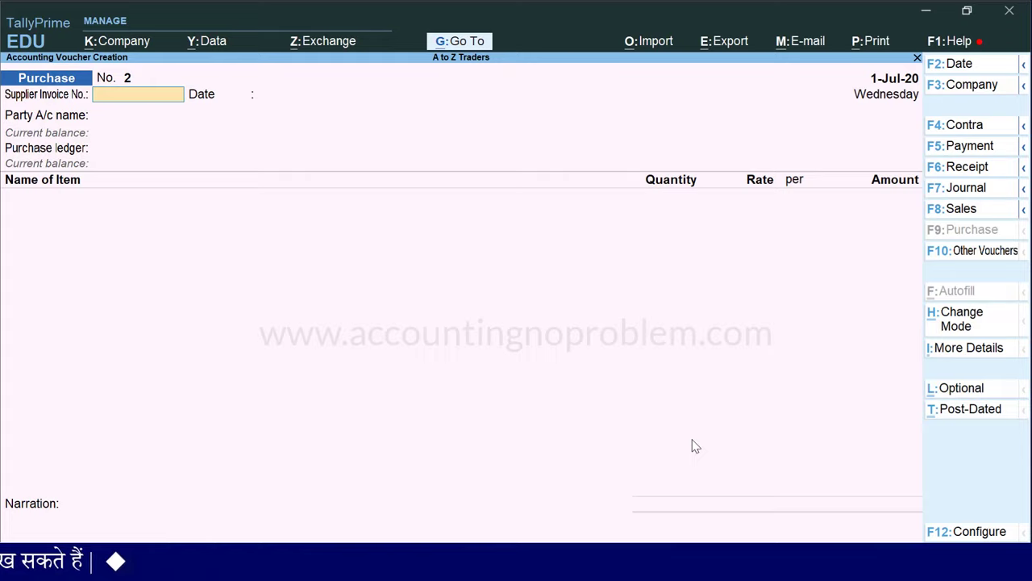
Reopen the saved cash purchase voucher and view the print settings for the current document
key("Page_Up")
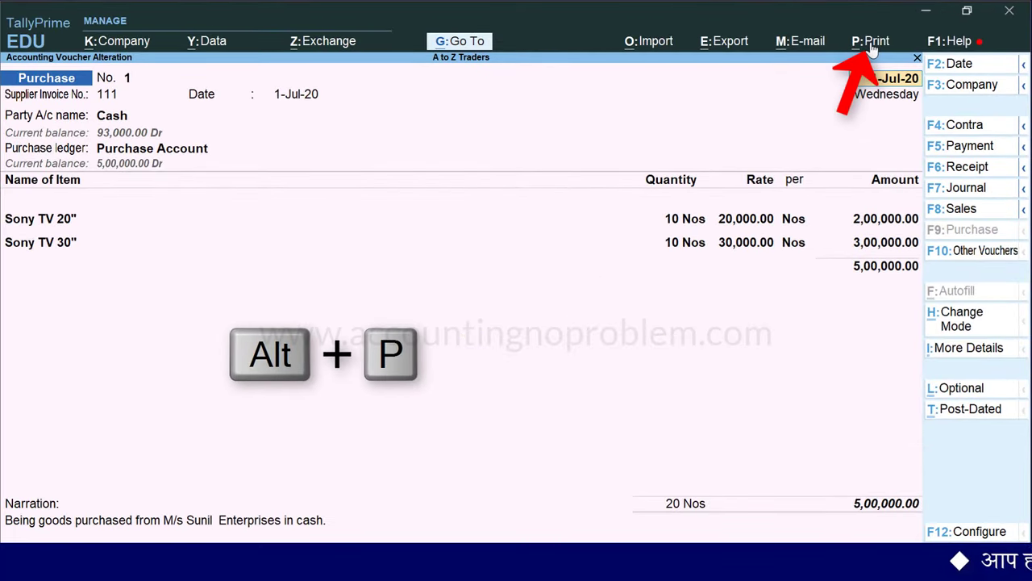
key("alt+p")
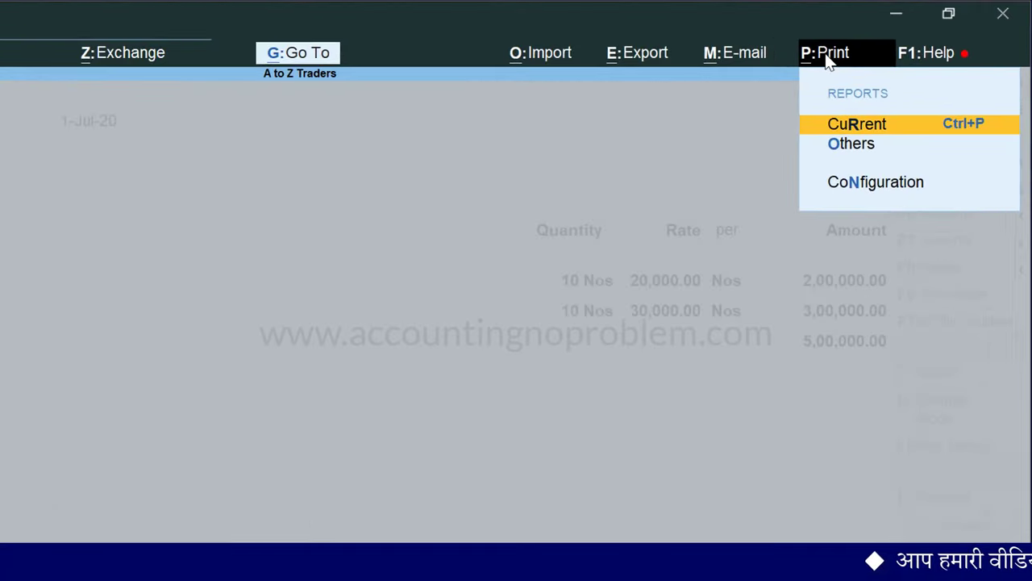
key("r")
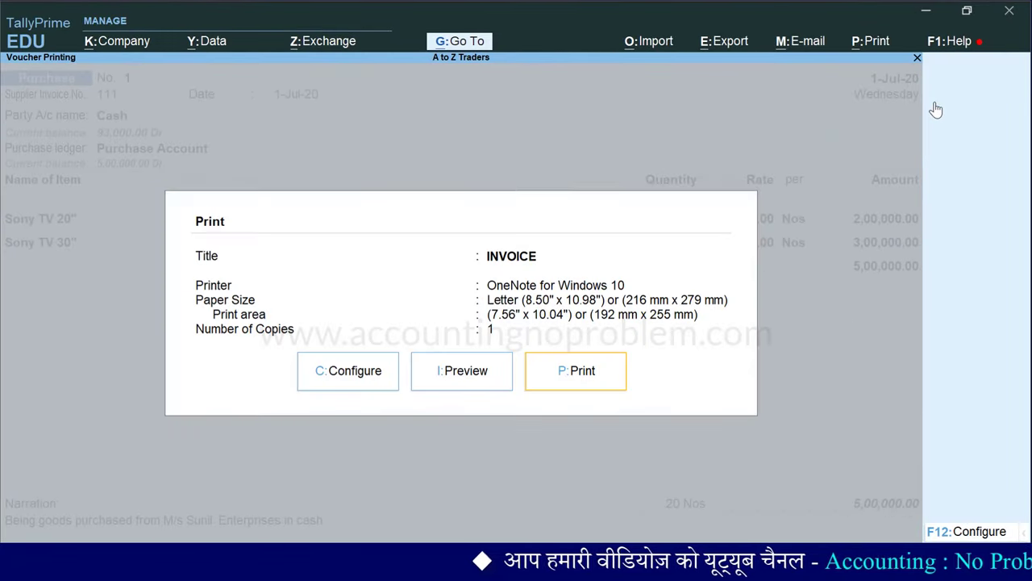
key("Escape")
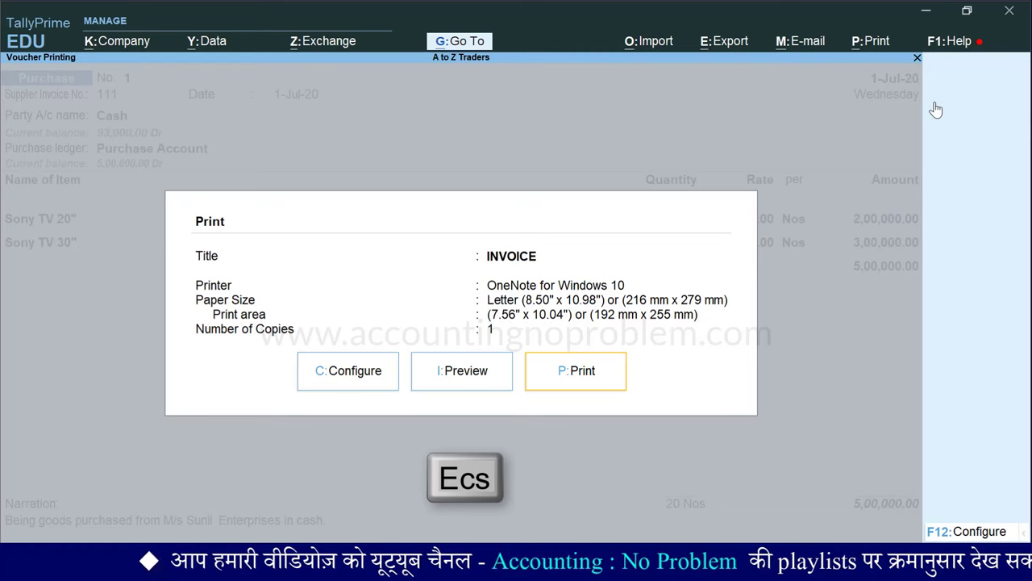
key("Escape")
Preview the purchase invoice's printout, check it zoomed in and as a full page, and return to the blank purchase voucher
key("ctrl+p")
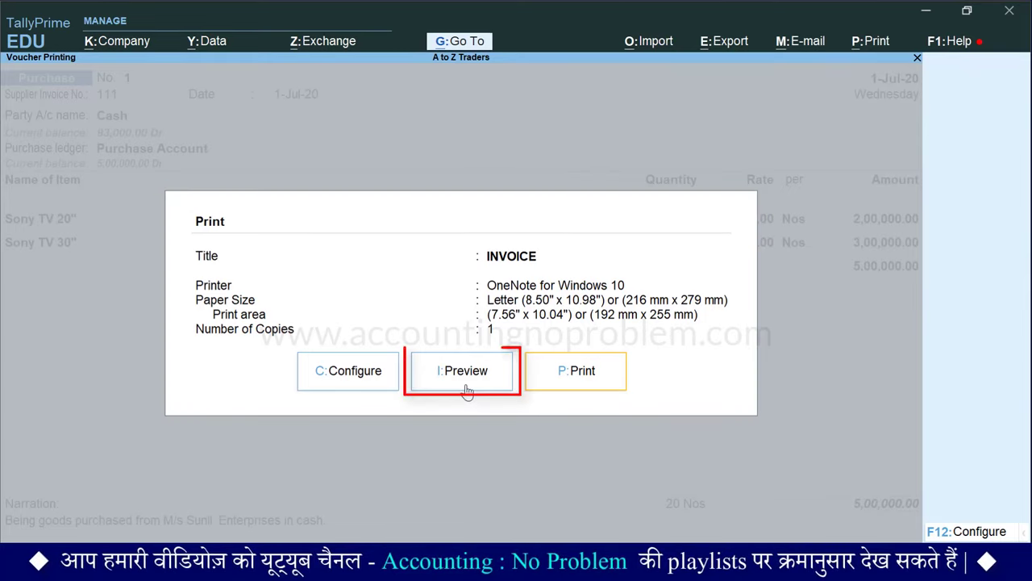
key("i")
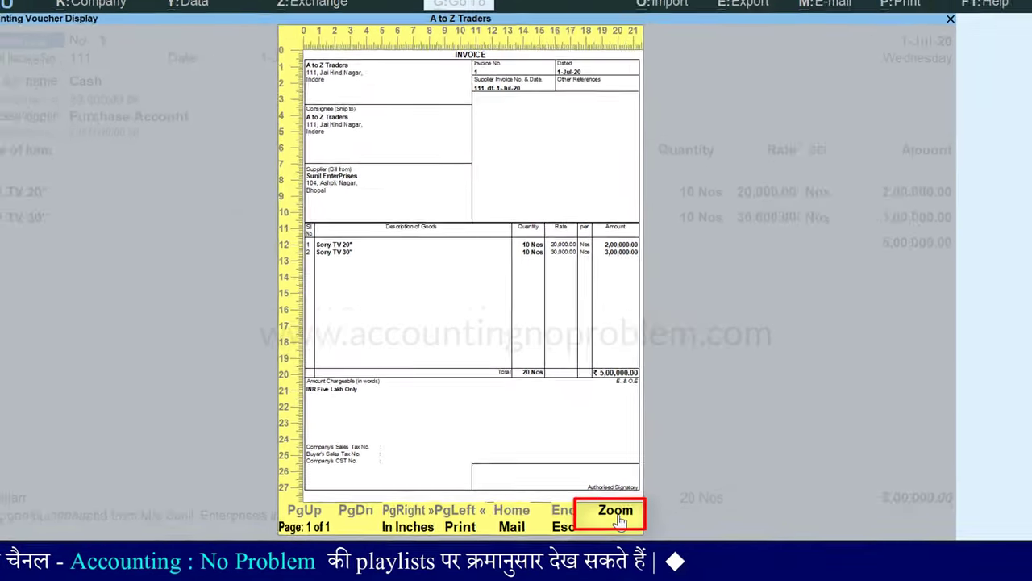
key("alt+z")
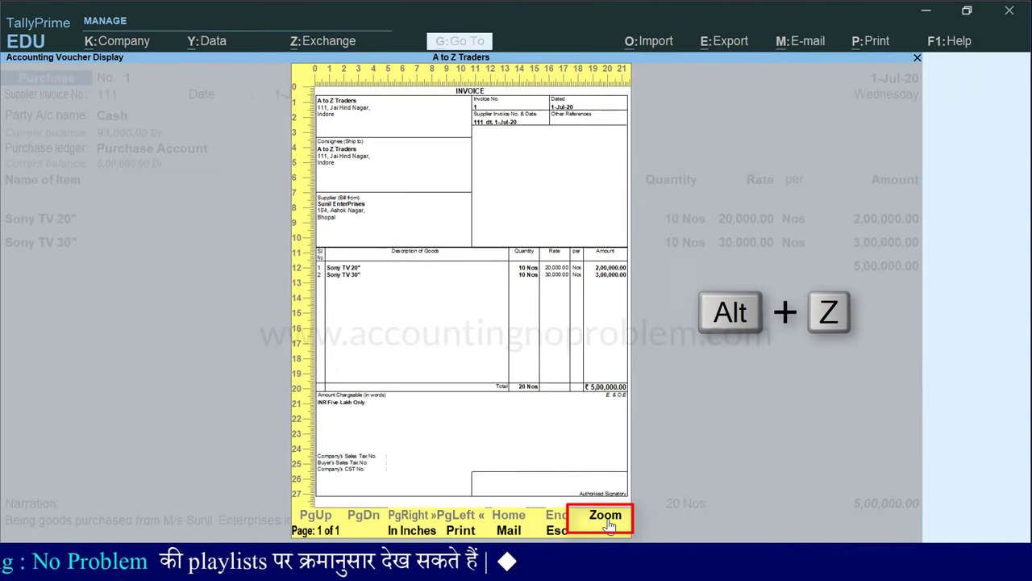
left_click(606, 521)
left_click_drag(918, 72, 933, 50)
key("Escape")
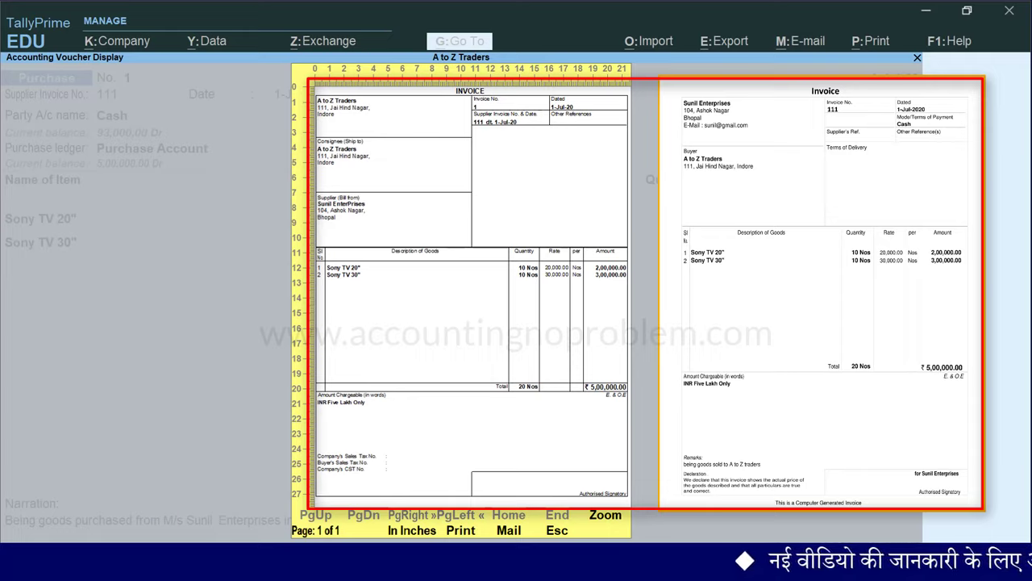
key("Escape")
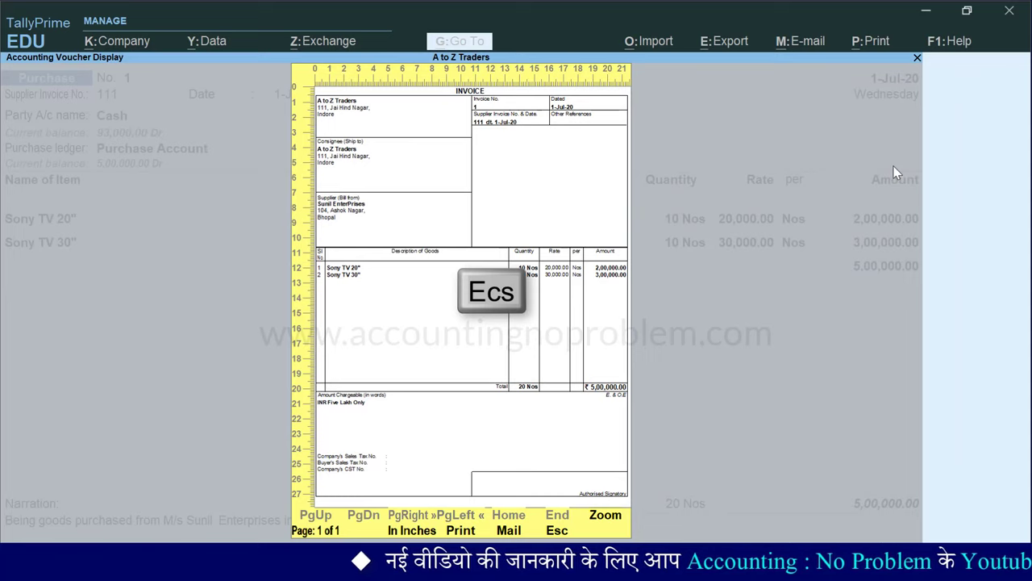
key("Escape")
key("Escape")
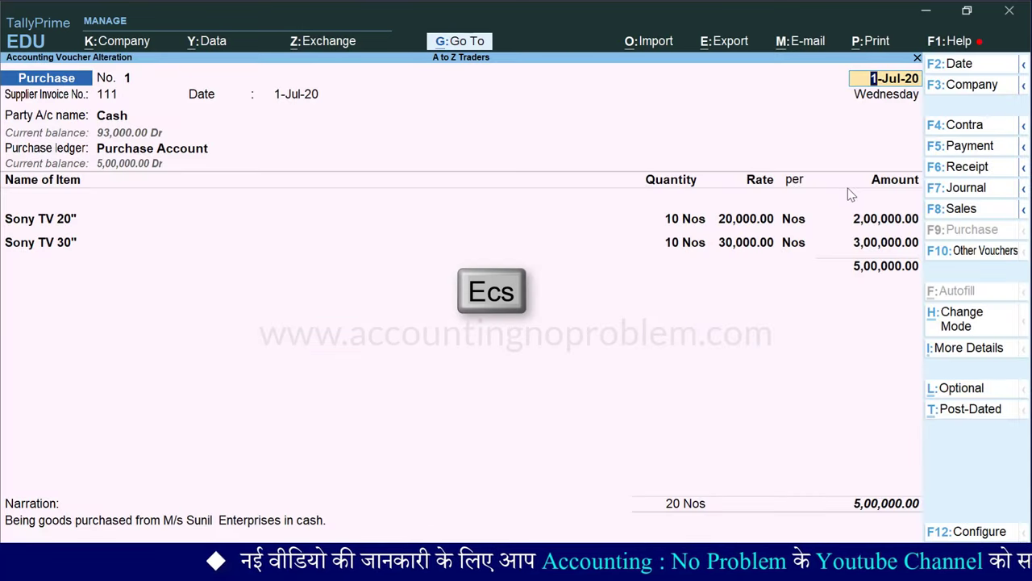
key("Escape")
key("y")
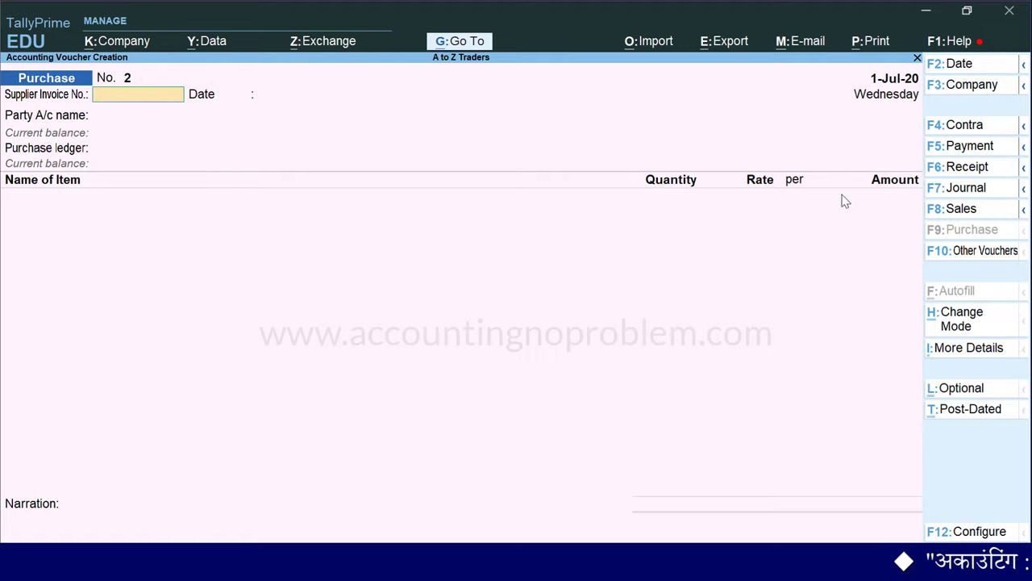
Date the new purchase voucher 2-Jul-20 and enter supplier invoice number 310 with the invoice date 2-Jul-20
key("F2")
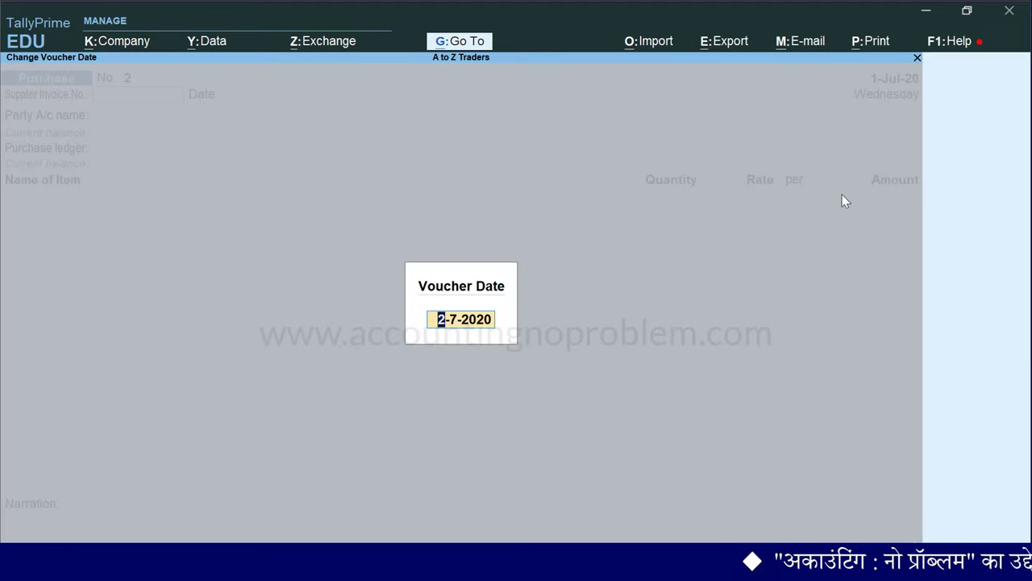
type("2.7")
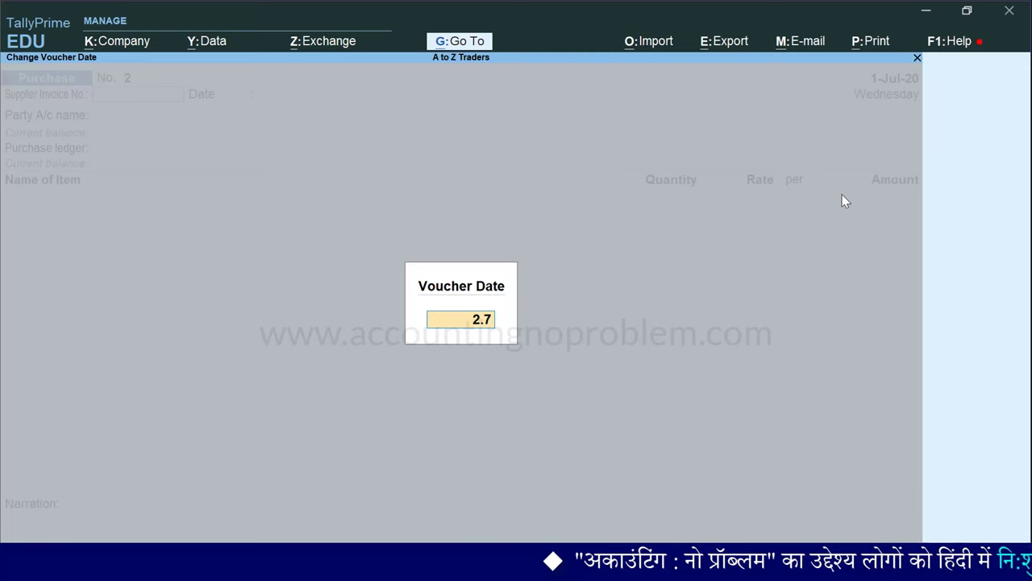
key("Return")
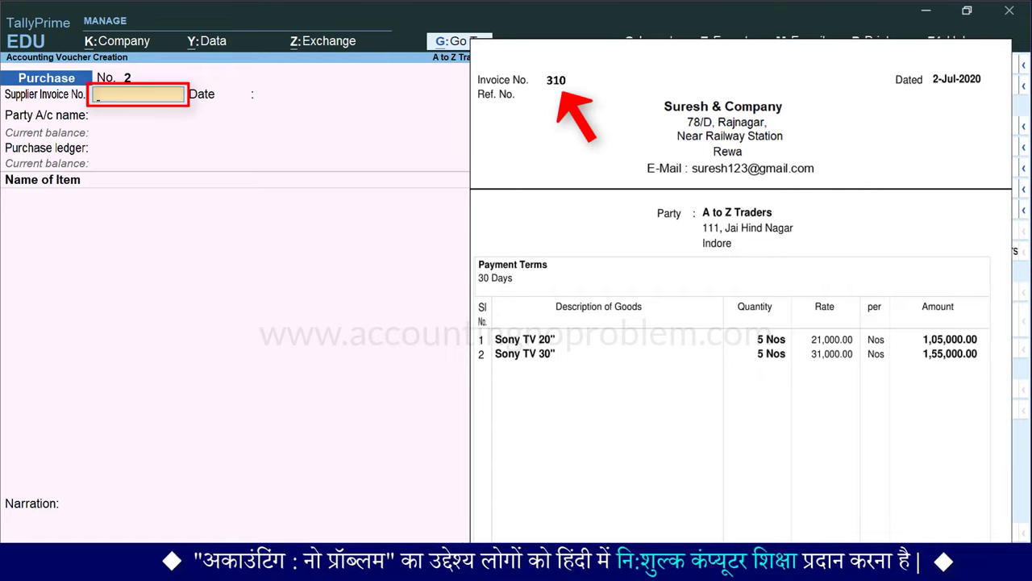
type("310")
key("Return")
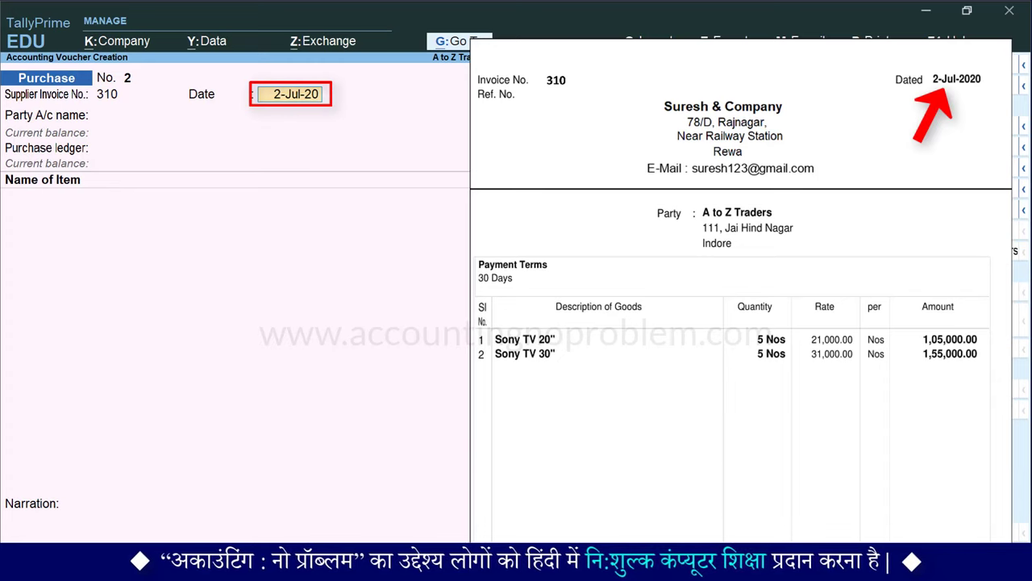
key("Return")
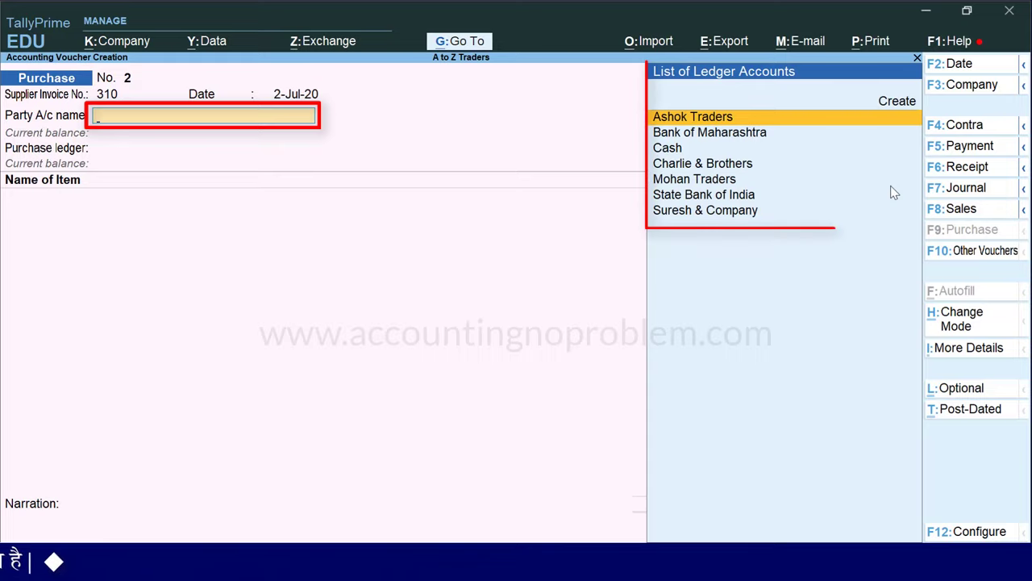
Choose Suresh & Company as the party account and go back from the receipt details to the party account field
key("Down")
key("Down")
key("Down")
key("Down")
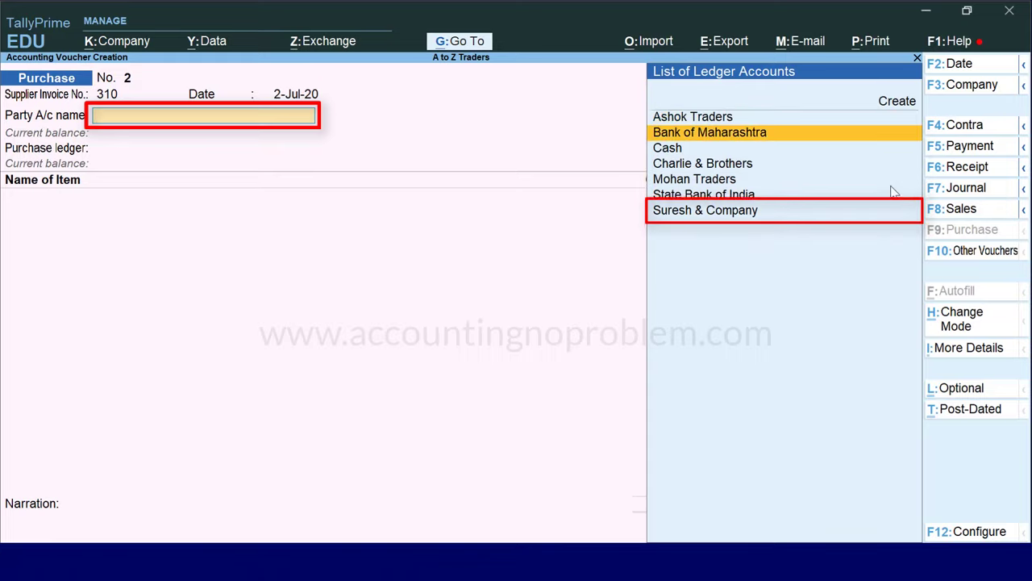
key("Down")
key("Down")
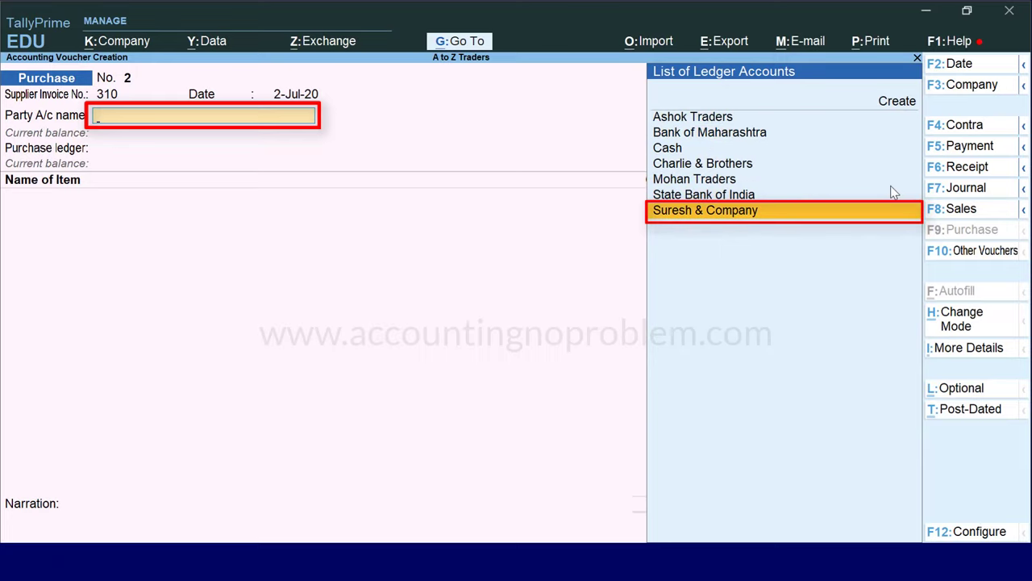
key("Return")
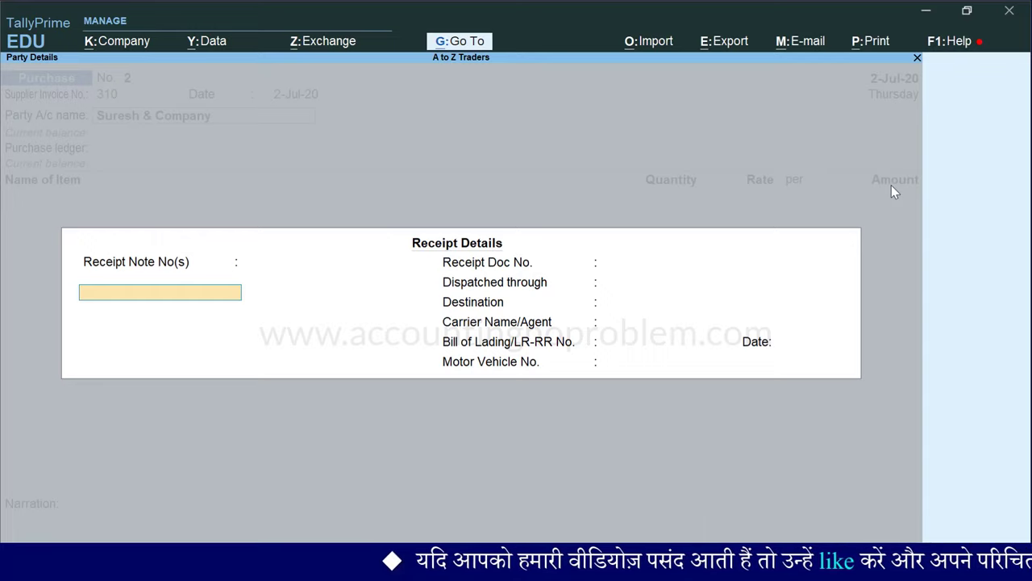
key("BackSpace")
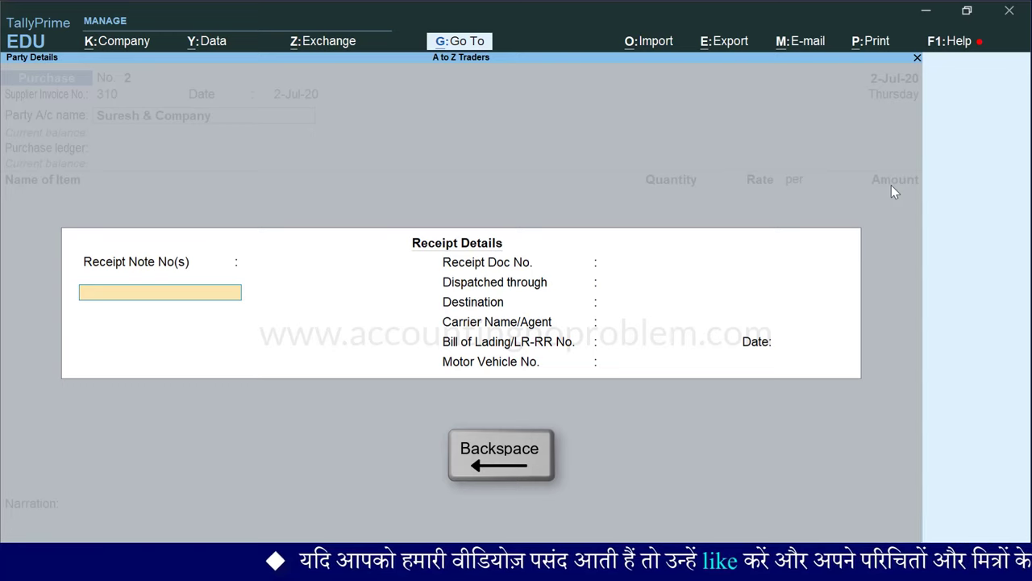
key("BackSpace")
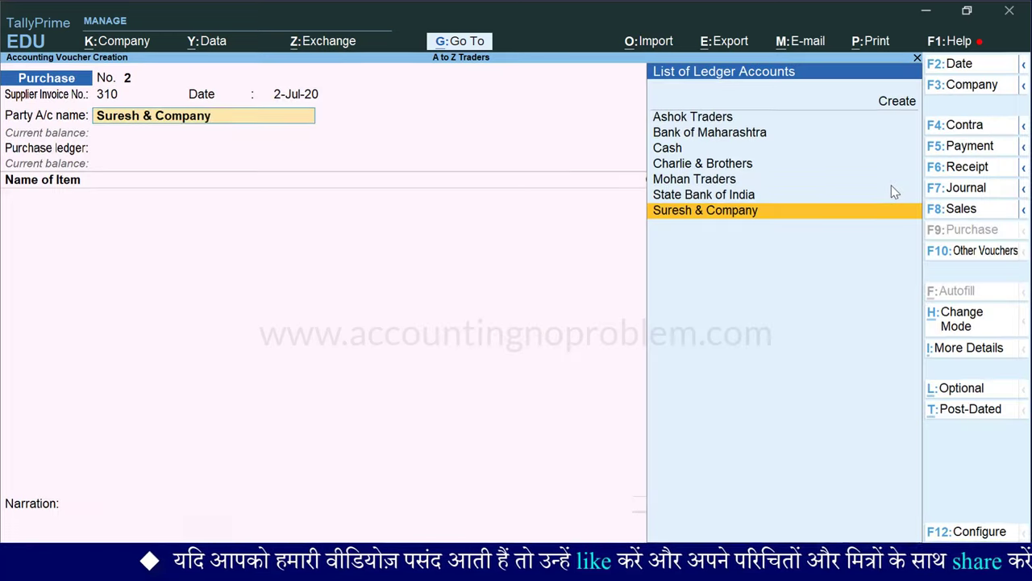
Alter the Suresh & Company ledger to place it under the Sundry Creditors group, and save it
key("ctrl+Return")
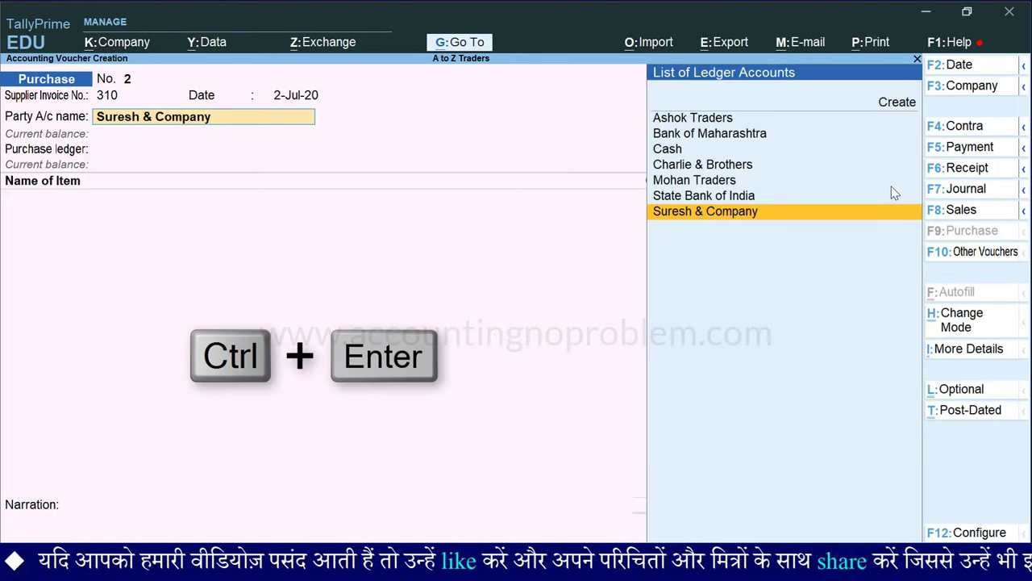
key("ctrl+Return")
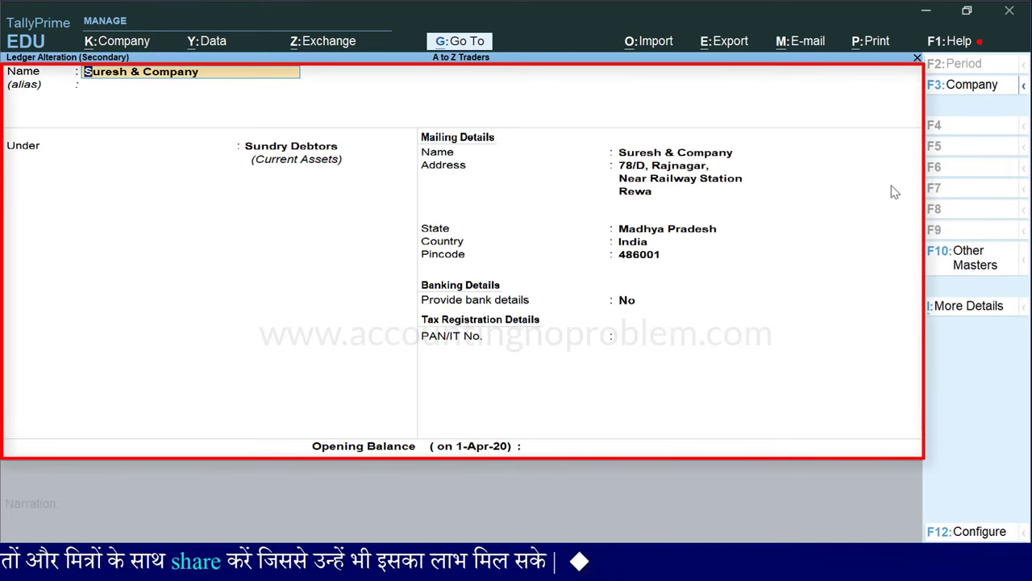
key("Return")
key("Return")
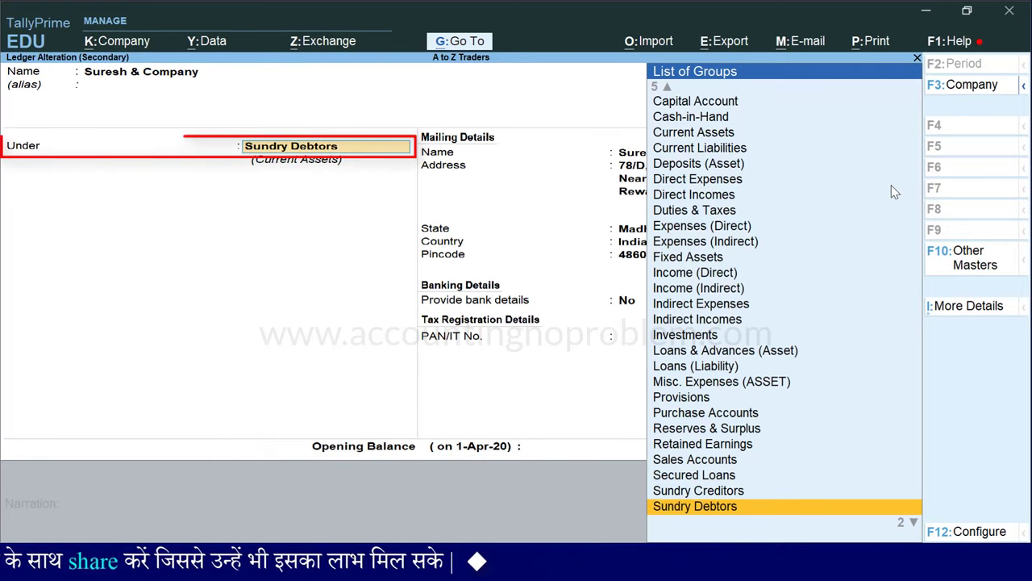
key("Up")
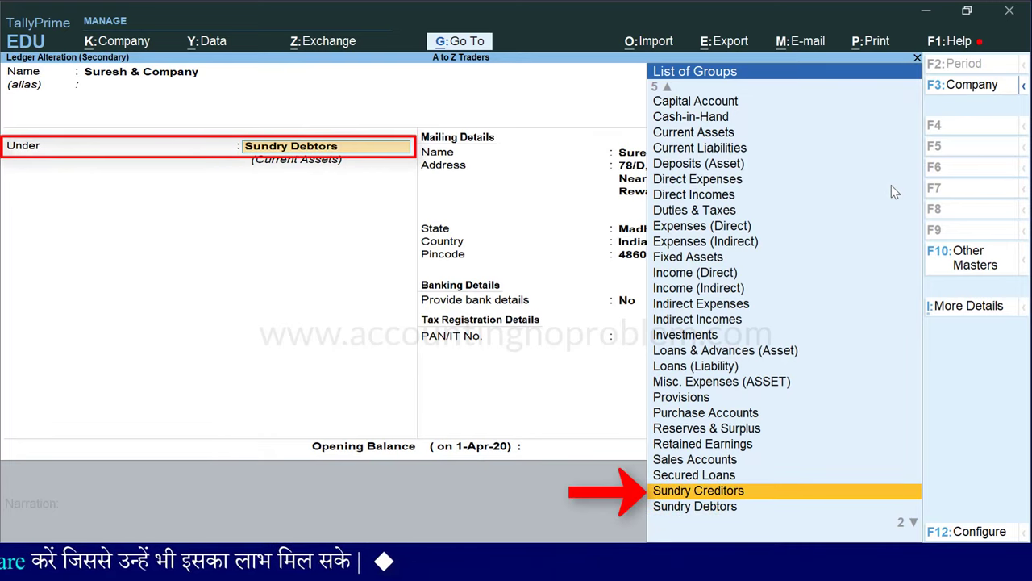
key("Return")
key("ctrl+a")
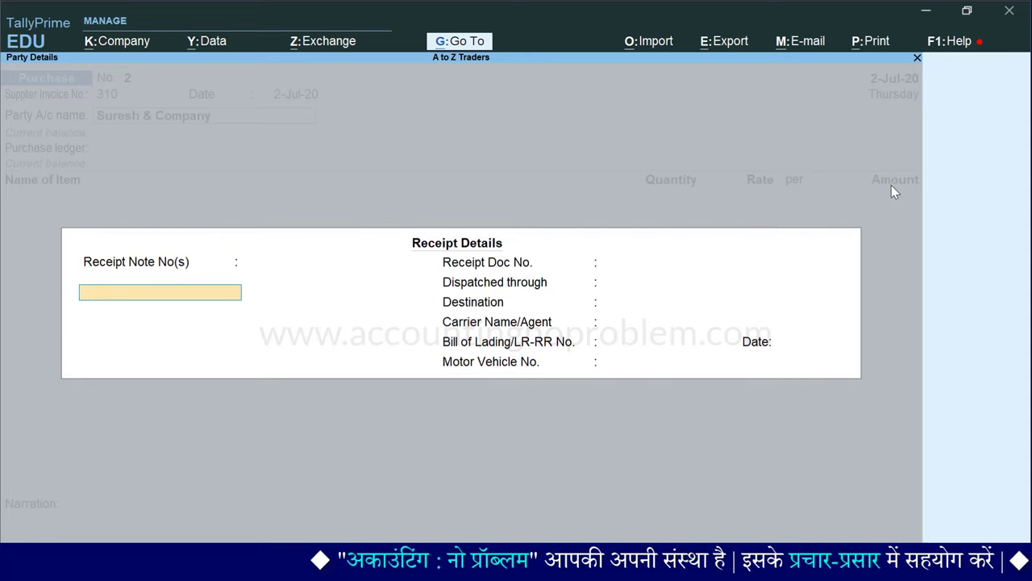
Accept the blank receipt details and the default Suresh & Company party details, and set the purchase ledger to Purchase Account
key("ctrl+a")
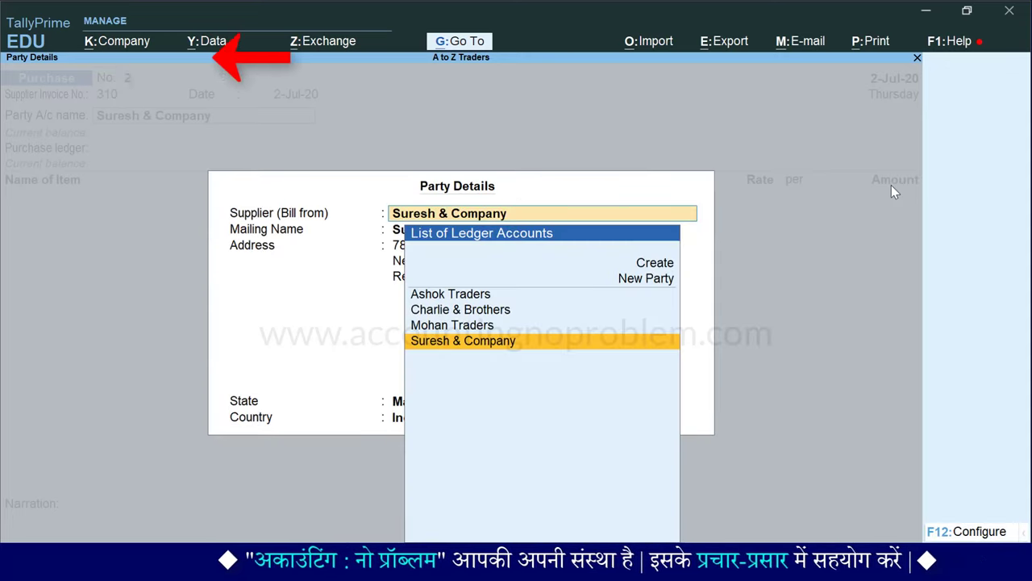
key("Return")
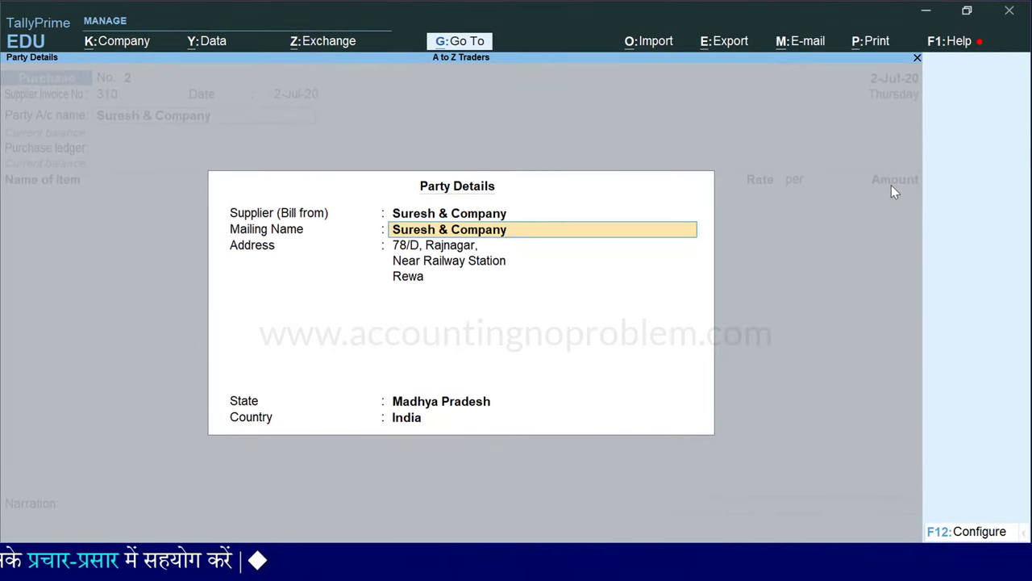
key("Return")
key("Return")
key("Return")
key("Return")
key("Return")
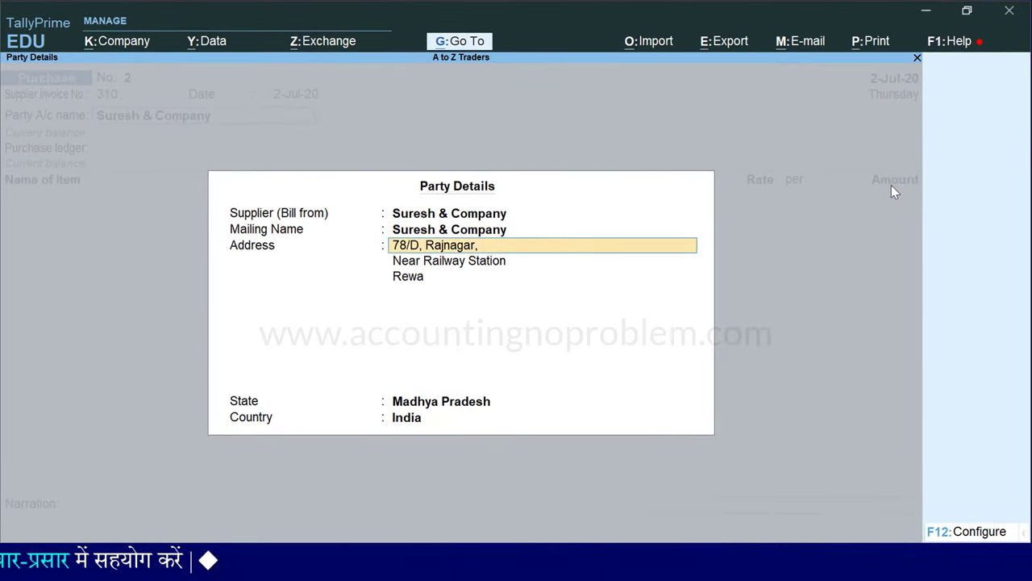
key("Return")
key("Return")
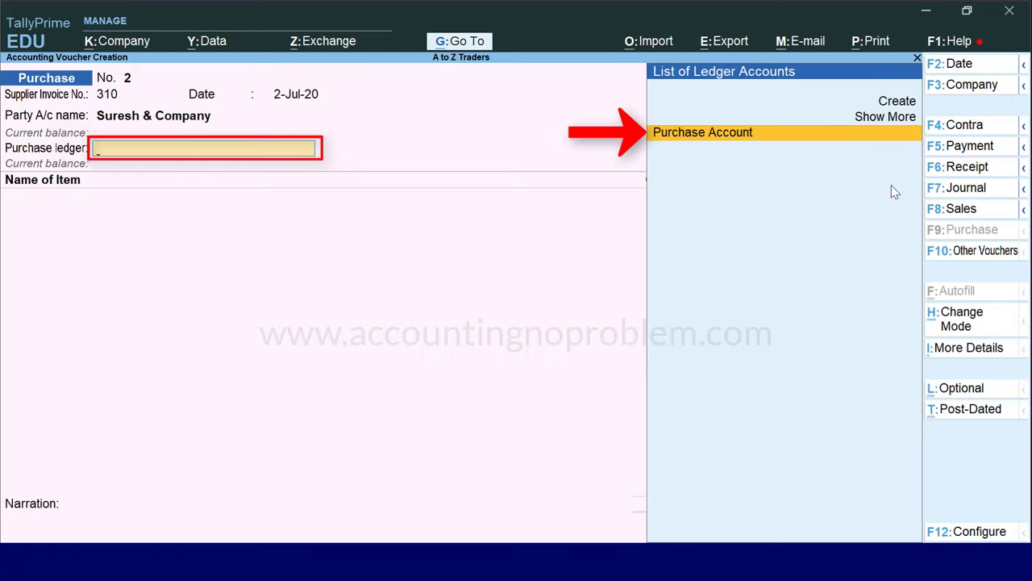
key("Return")
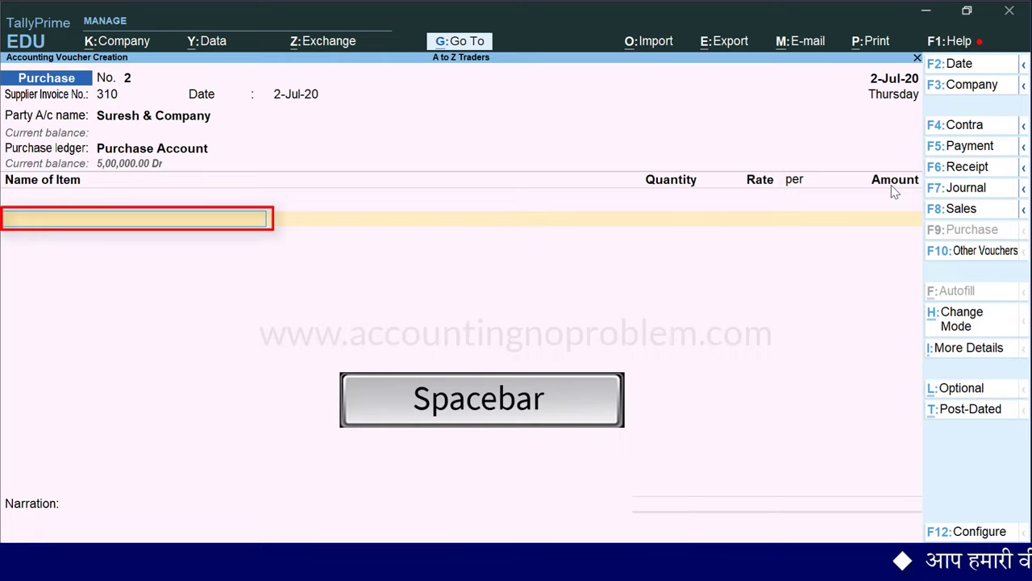
Add the stock item Sony TV 20" with a quantity of 5 Nos at a rate of 21,000
key("space")
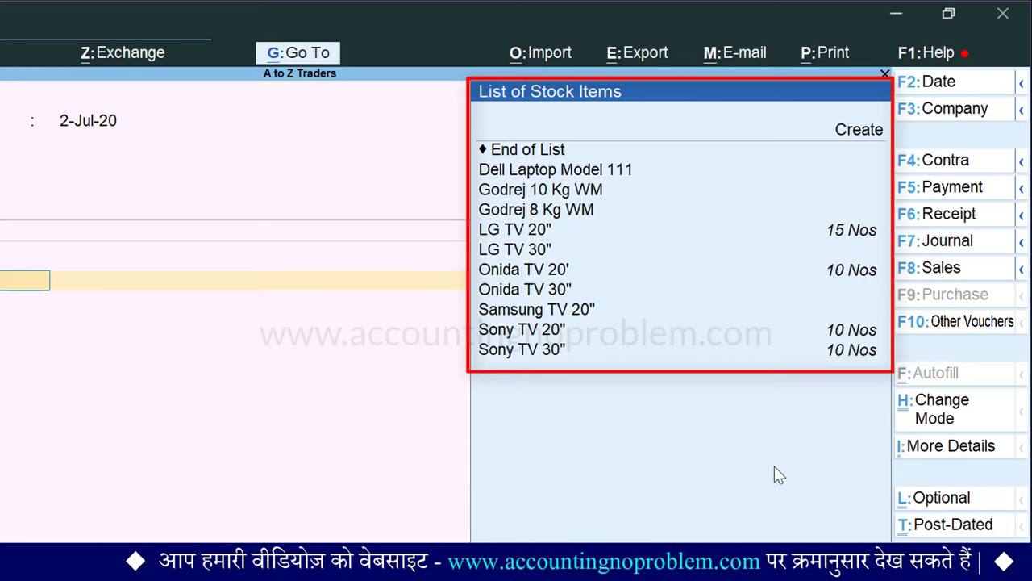
type("S")
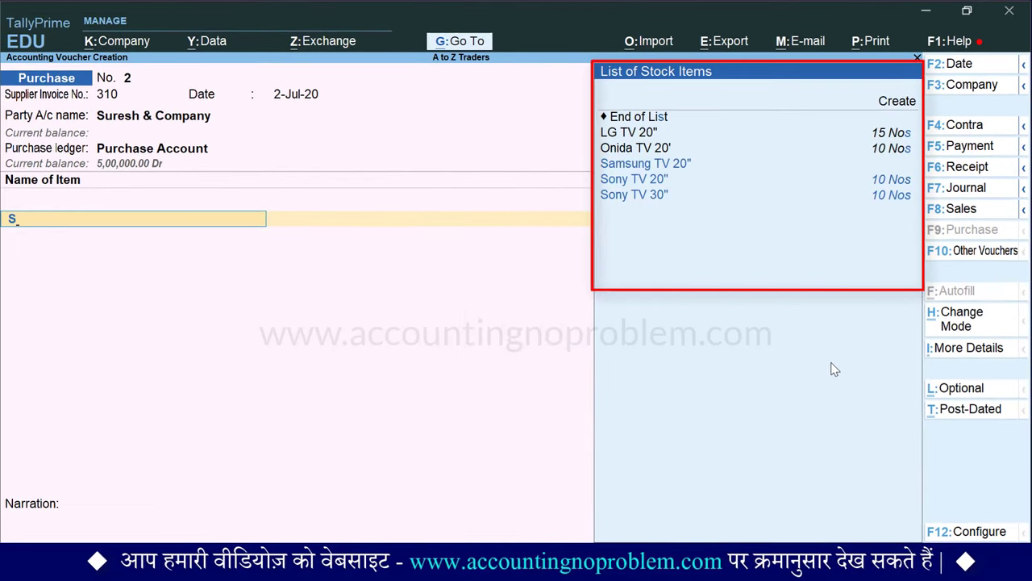
key("Down")
key("Return")
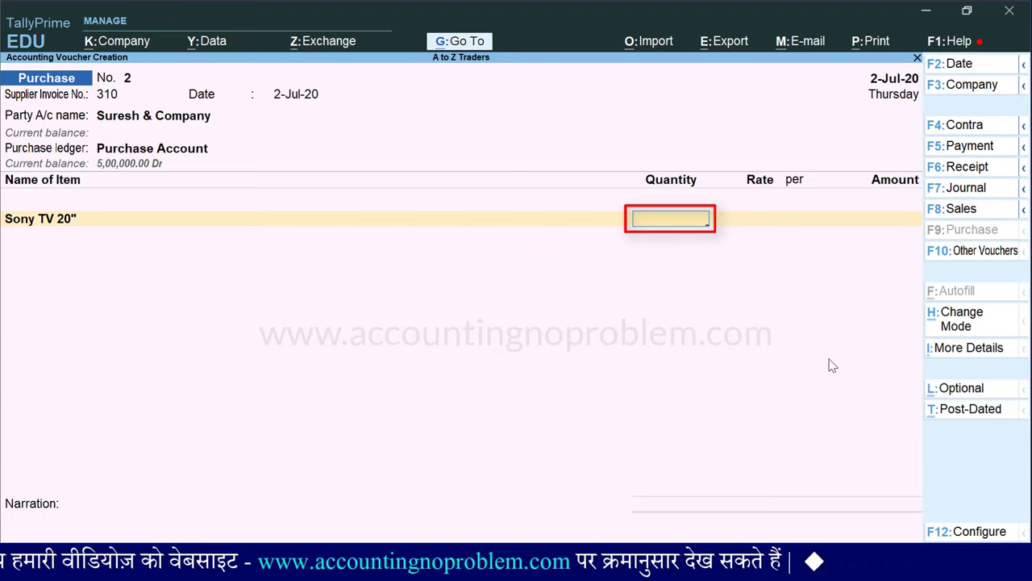
type("5")
key("Return")
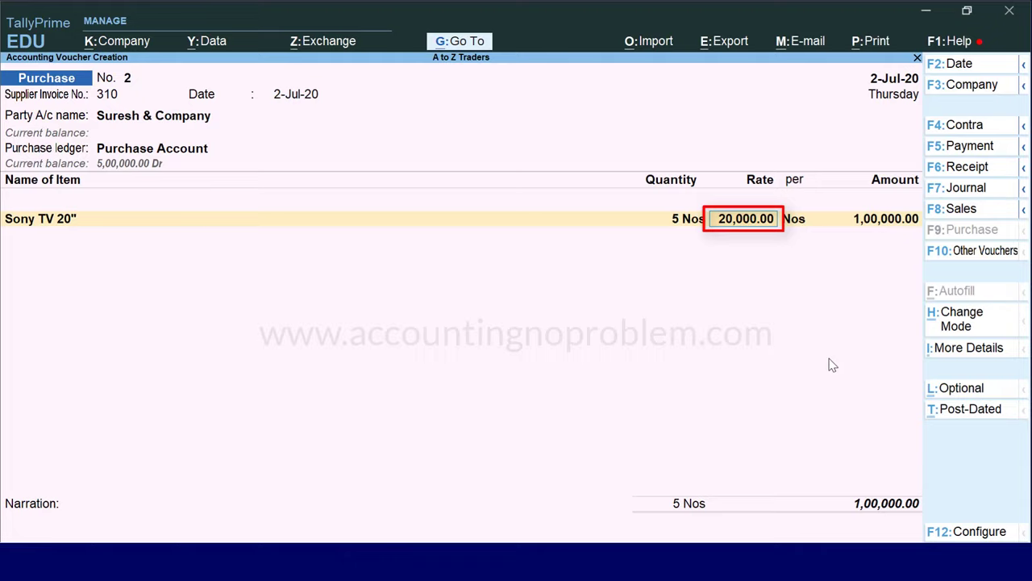
key("BackSpace")
type("21000")
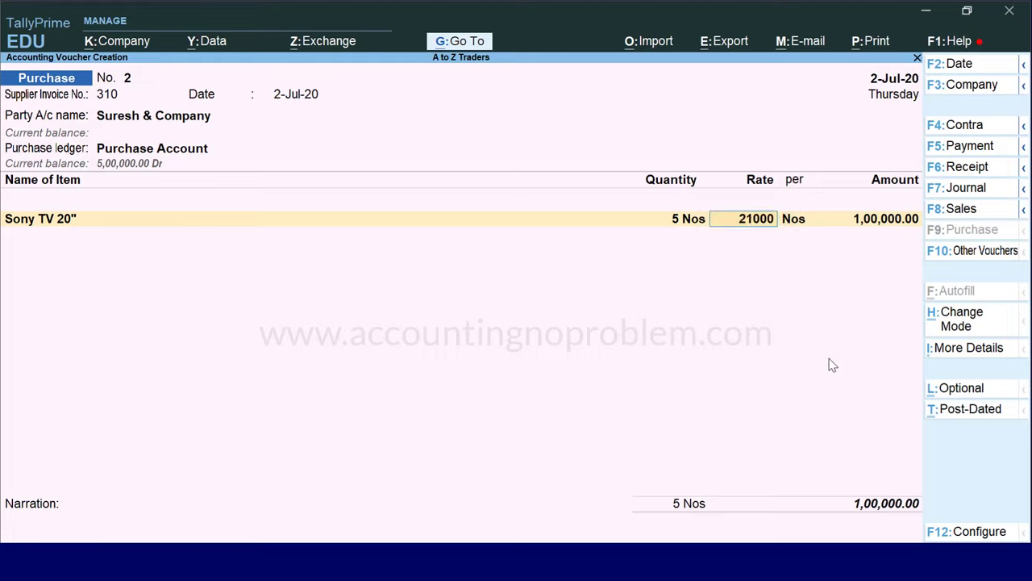
key("Return")
key("Return")
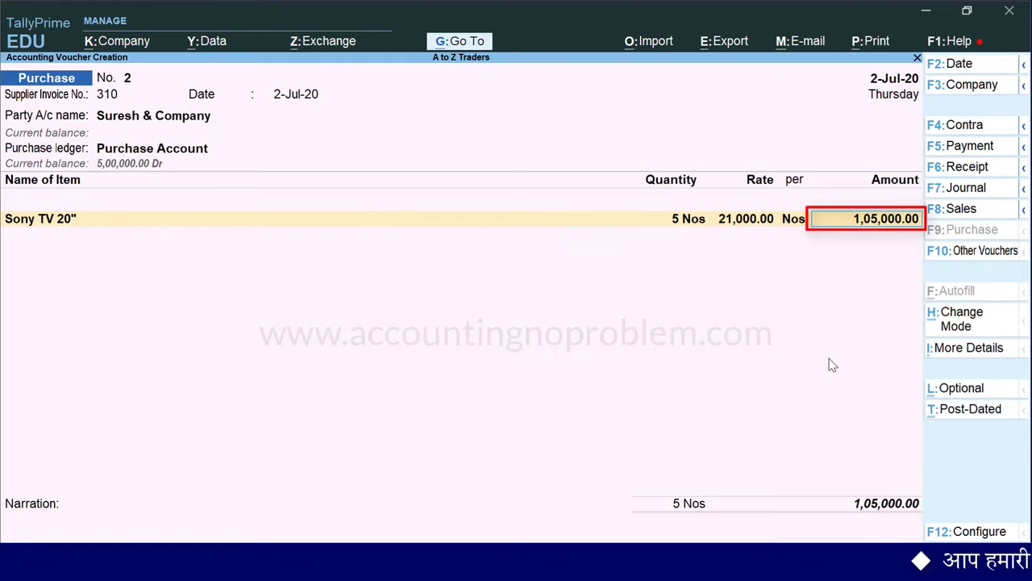
key("Return")
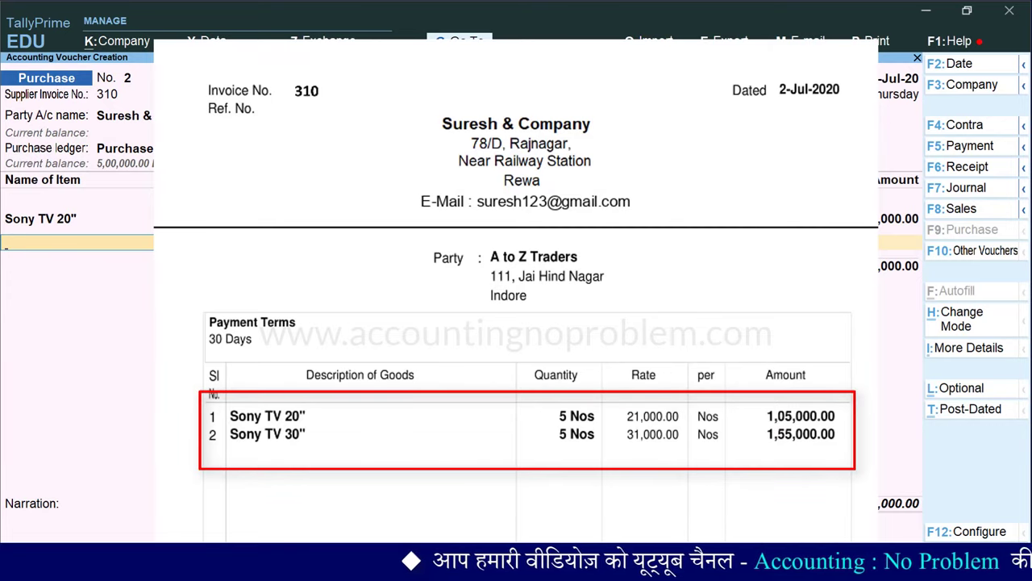
Add the stock item Sony TV 30" with a quantity of 5 Nos at a rate of 31,000
type("S")
key("Down")
key("Return")
type("5")
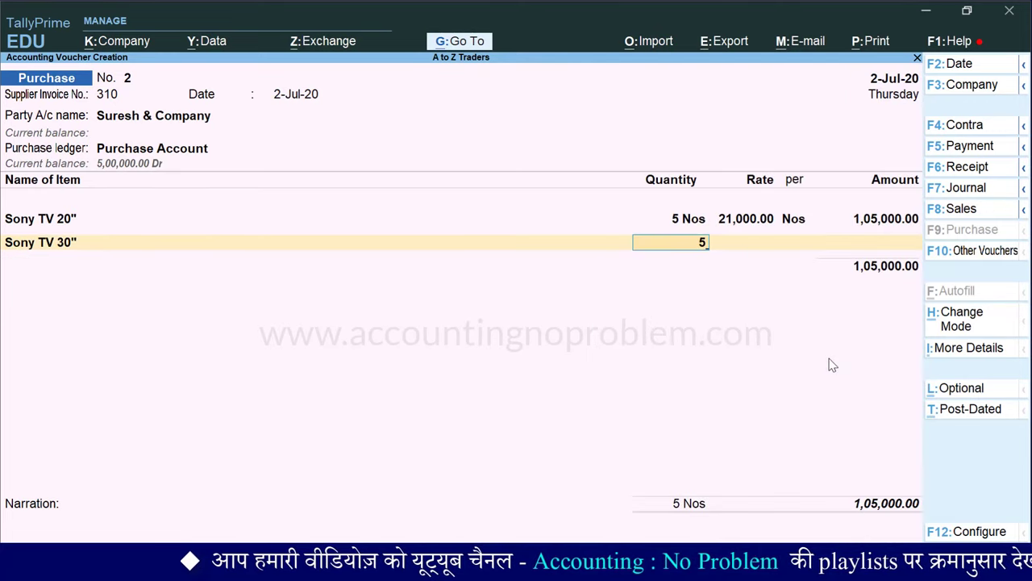
key("Return")
type("31,000")
key("Return")
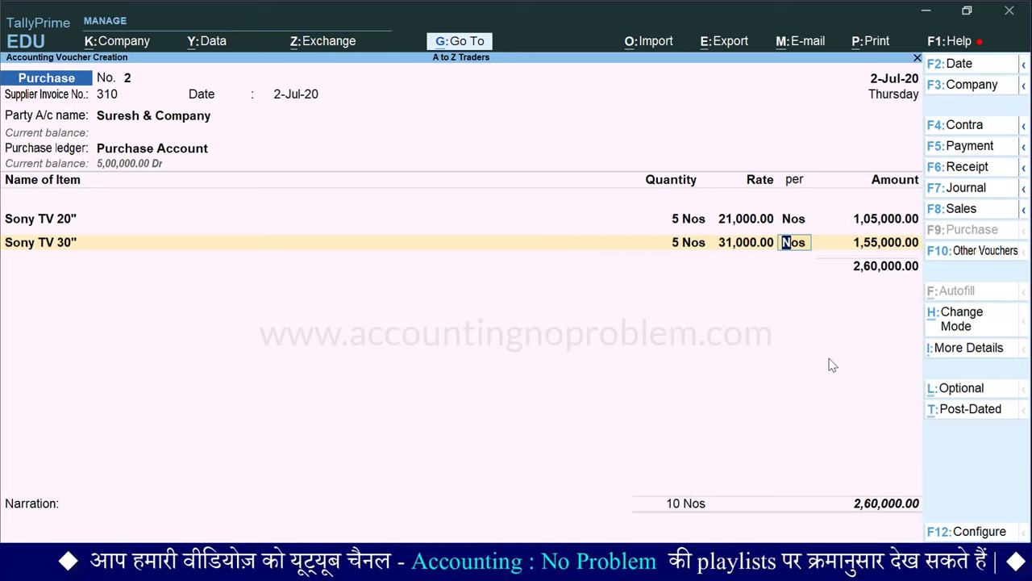
key("Return")
key("Return")
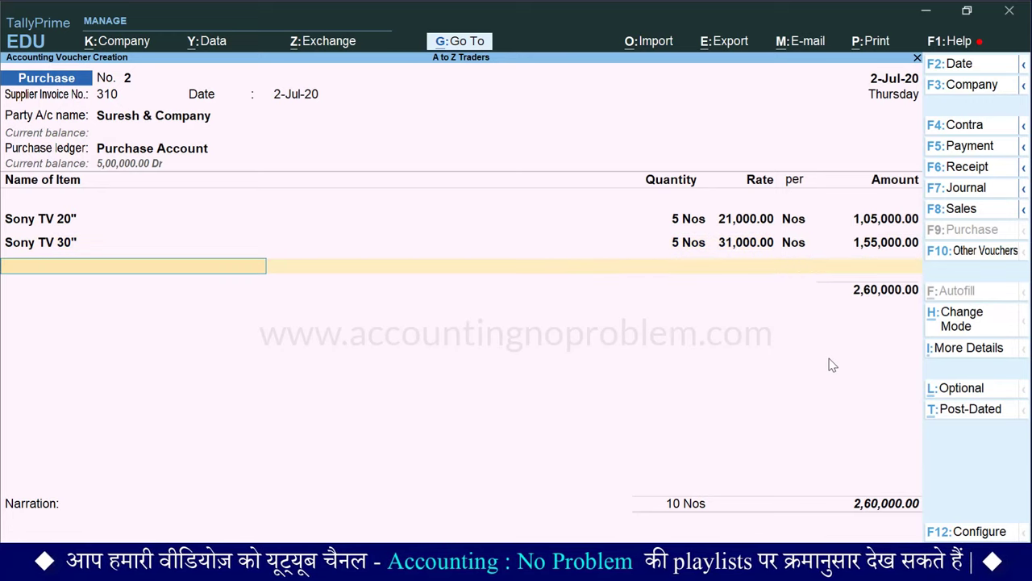
Enter the narration "Being goods purchased from M/s Suresh & Company on credit.", save the voucher and return to the Gateway of Tally
key("Return")
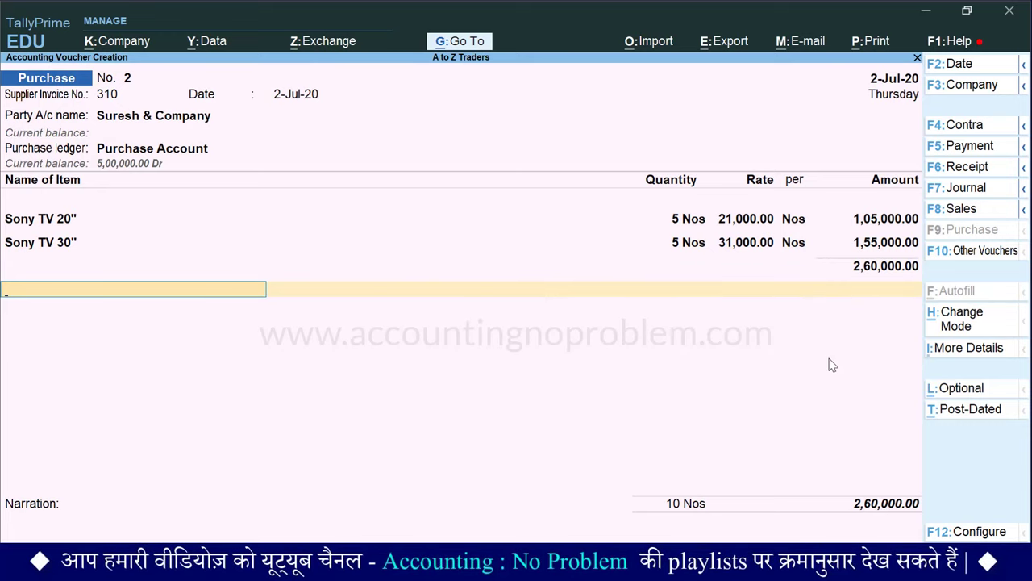
key("Return")
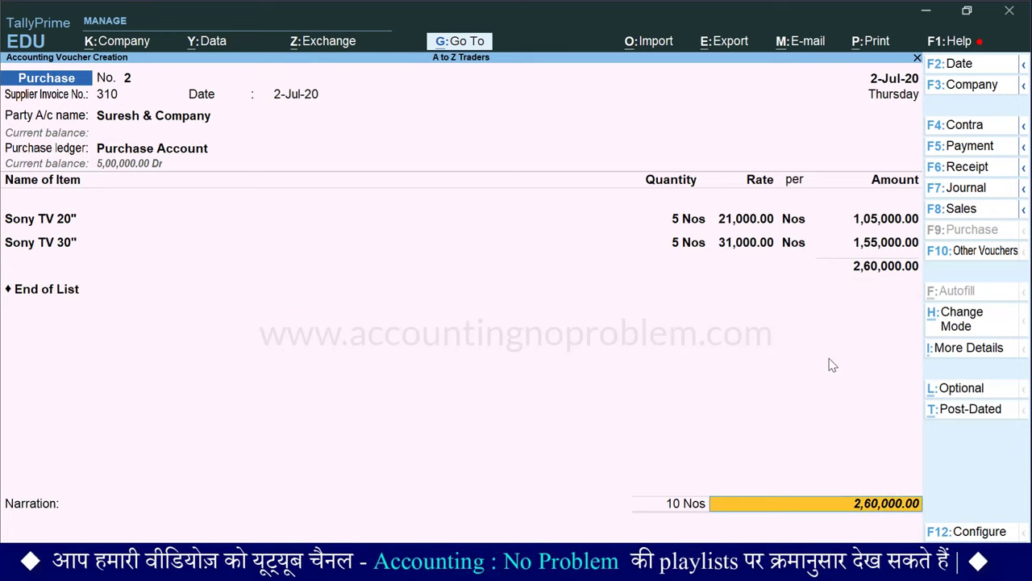
key("Return")
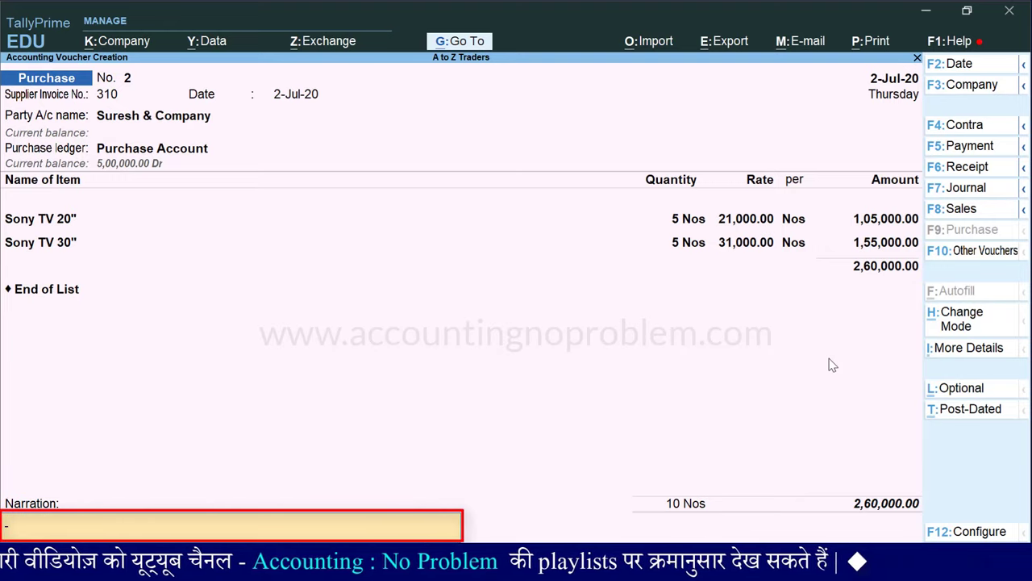
type("Being goods purchased from M/s Suresh & Company on credit.")
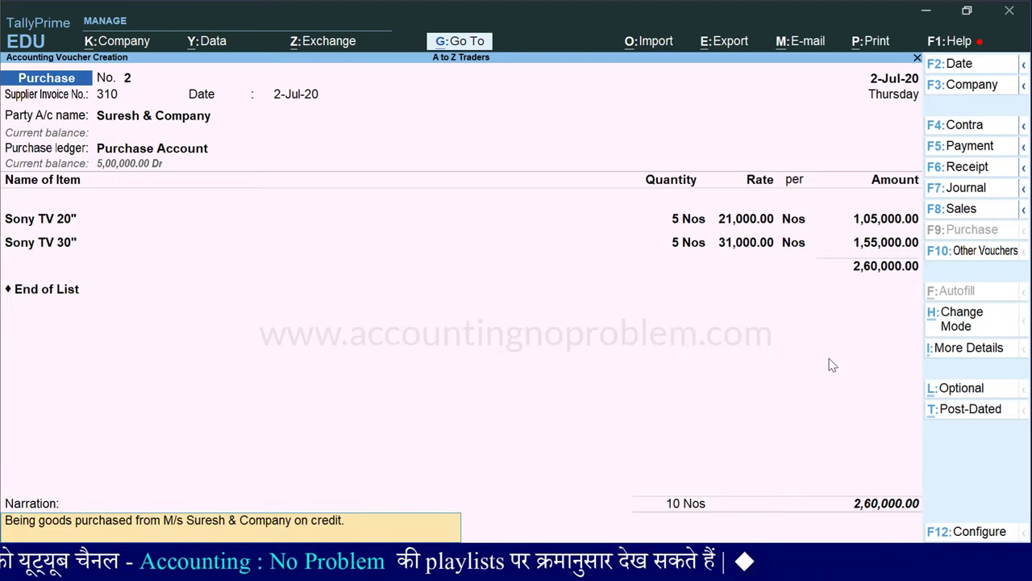
key("ctrl+a")
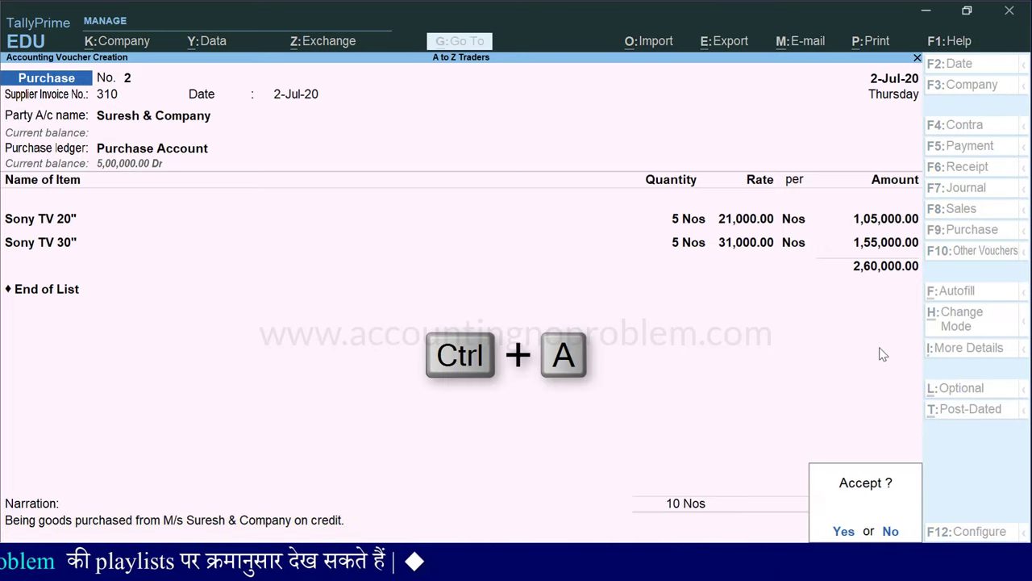
key("y")
key("Escape")
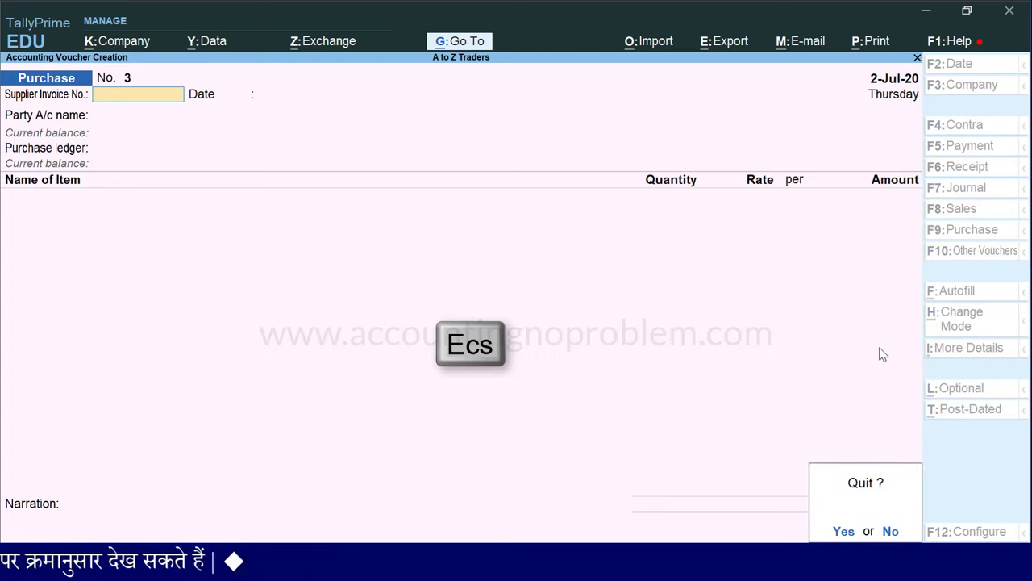
key("y")
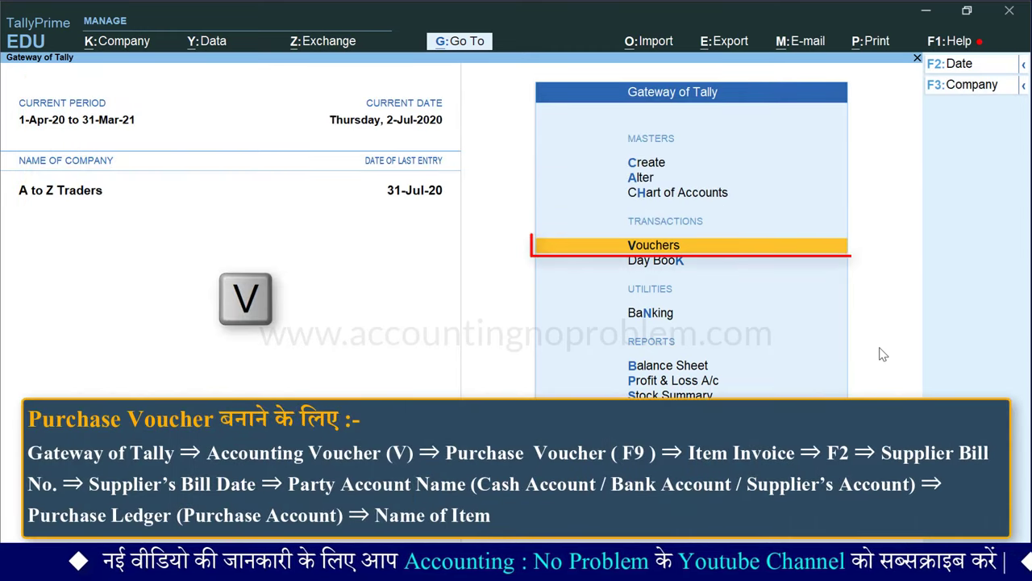
Open a new purchase voucher dated 31-Jul-20 and enter supplier invoice number 410 with the invoice date 31-Jul-20
key("v")
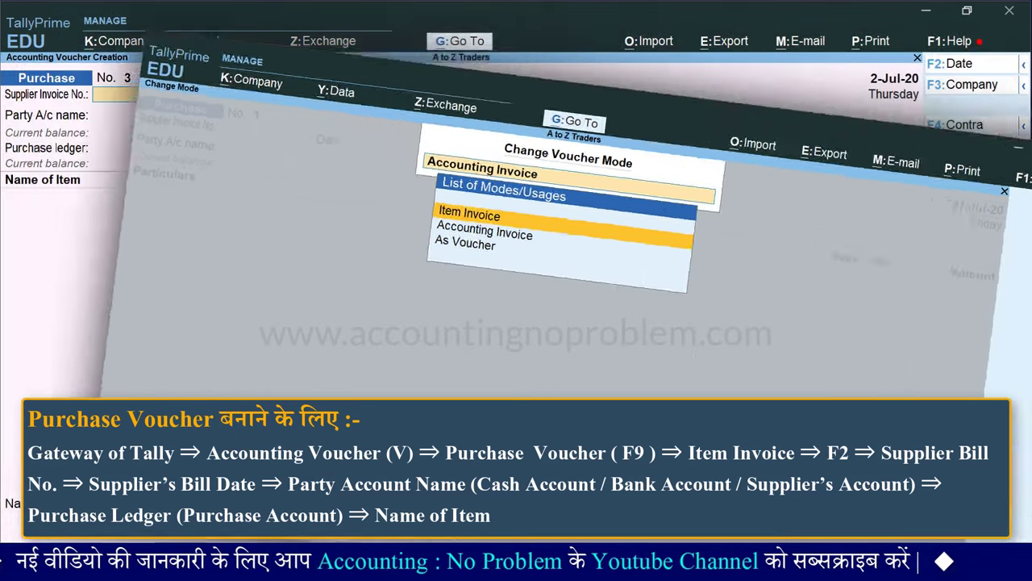
key("F2")
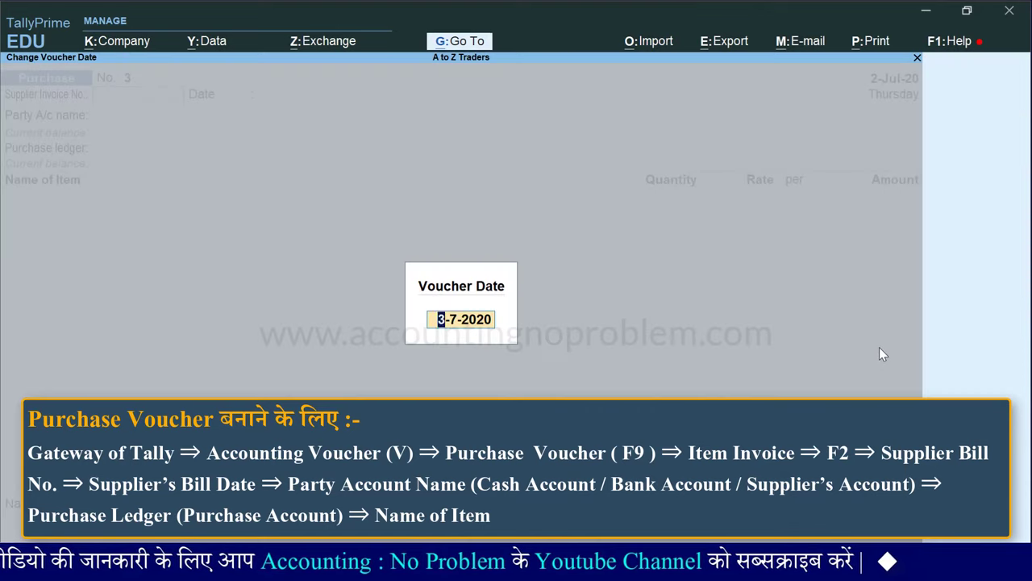
type("31.7")
key("Return")
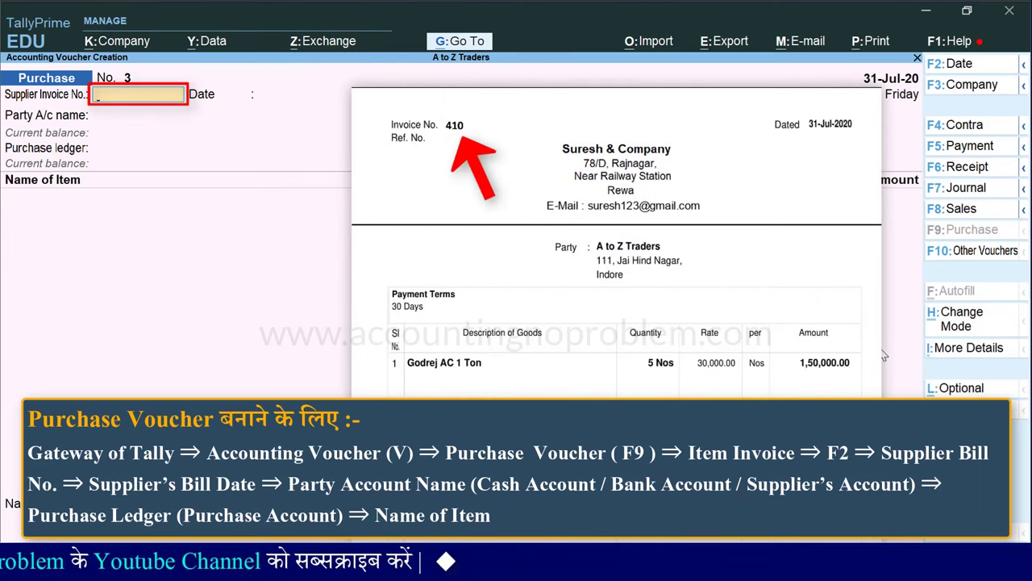
type("410")
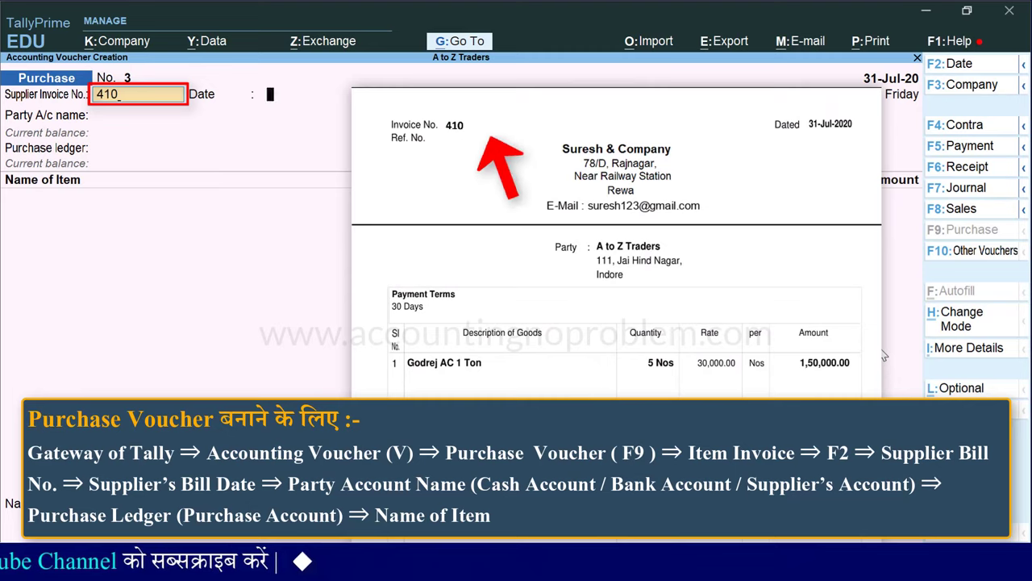
key("Return")
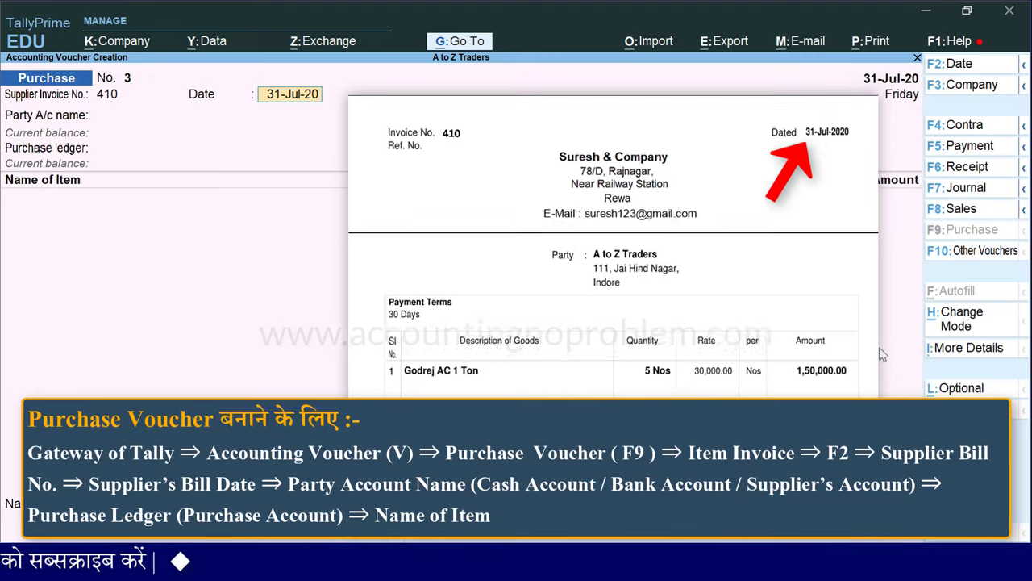
key("Return")
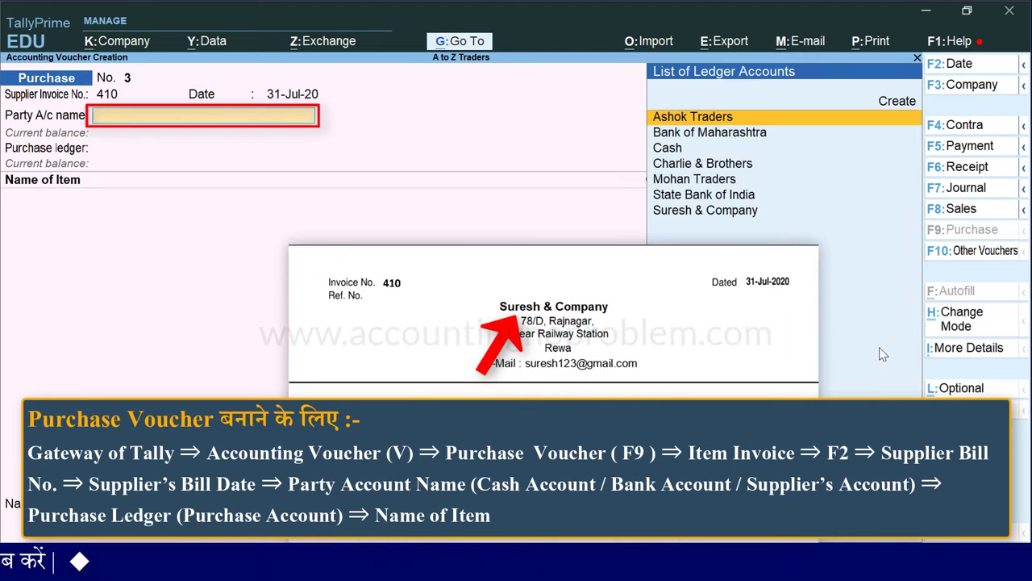
Set the party account to Suresh & Company with its default receipt and party details, and the purchase ledger to Purchase Account
type("Su")
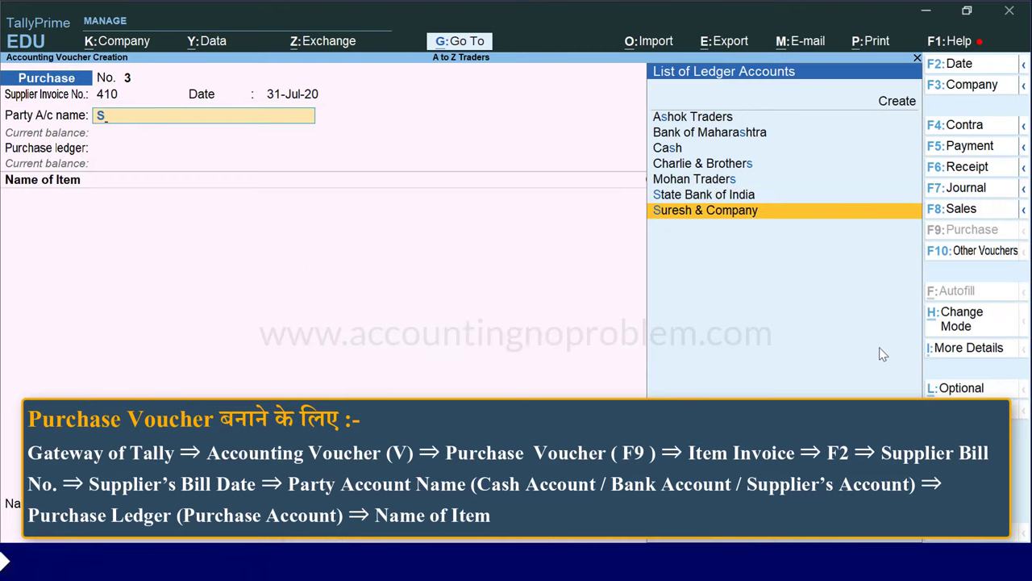
key("Return")
key("Return")
key("Return")
key("Return")
key("Return")
key("Return")
key("Return")
key("Return")
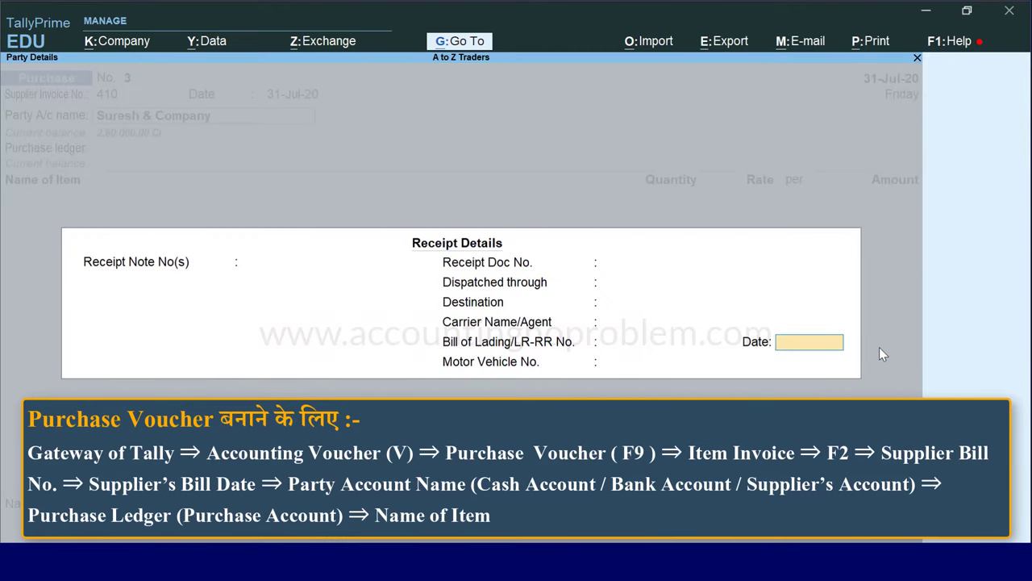
key("Return")
key("Return")
key("Return")
key("Return")
key("Return")
key("Return")
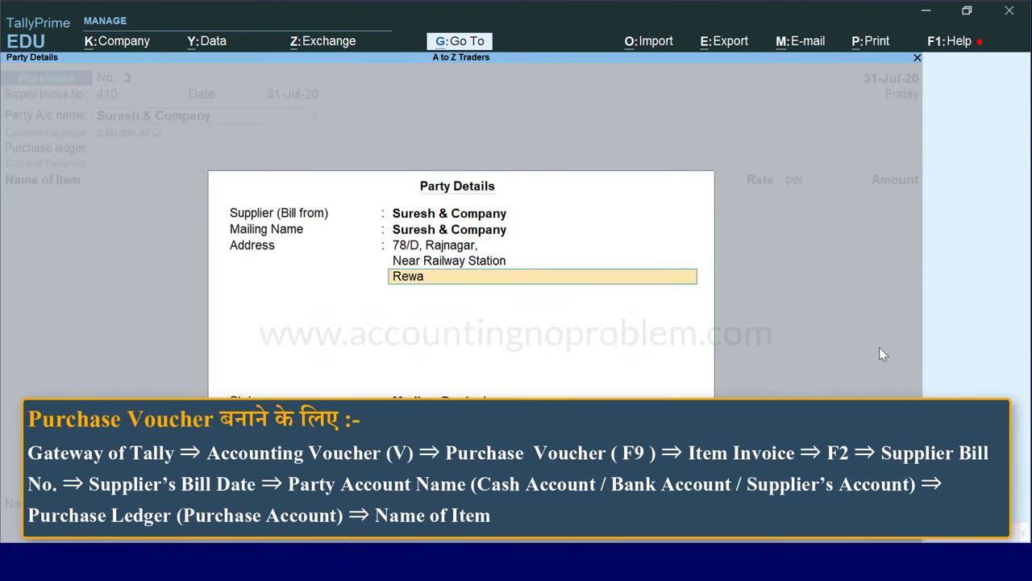
key("Return")
key("Return")
key("Return")
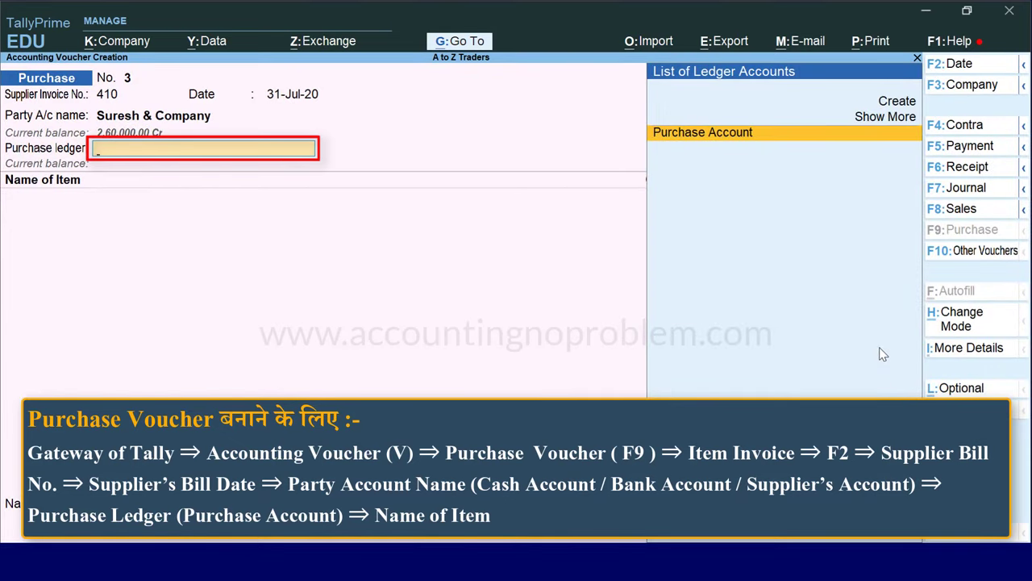
key("Return")
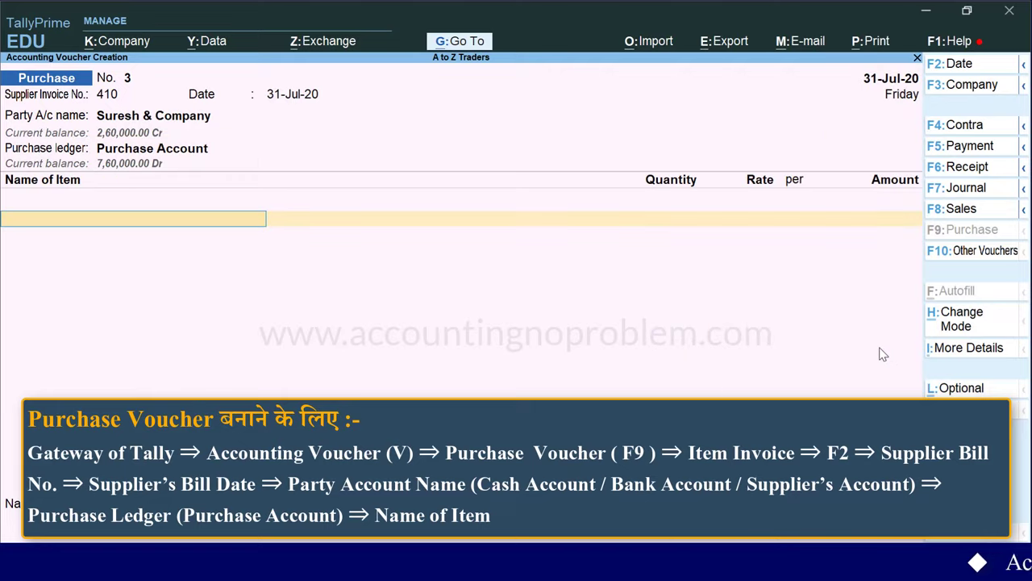